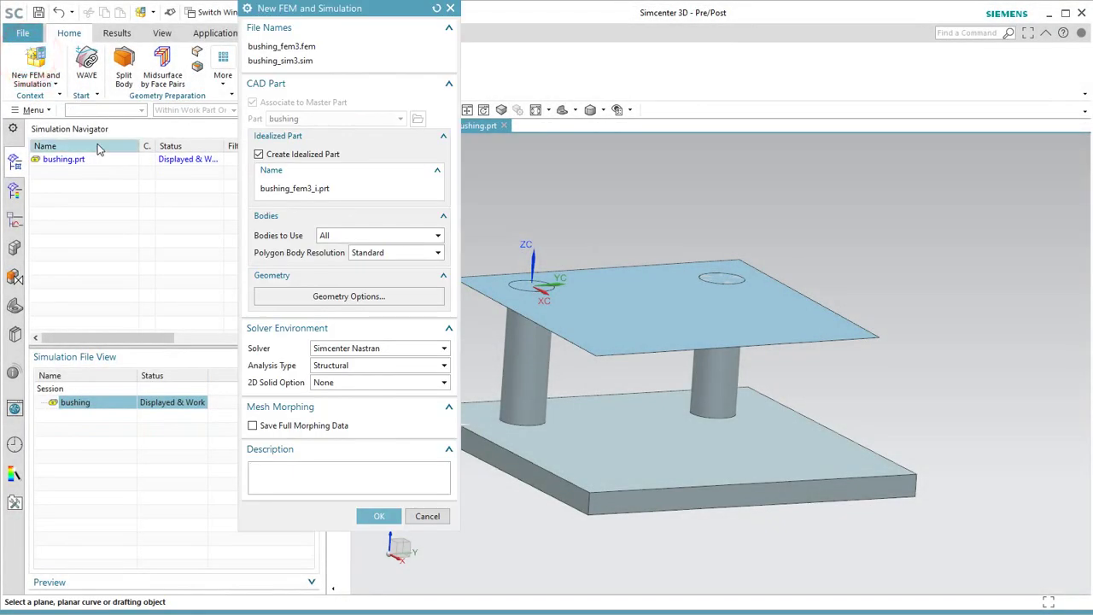
Create the bushing FEM and simulation without an idealized part, accept the SOL 101 solution, and display bushing_fem3
{"action": "left_click", "coordinate": [299, 153]}
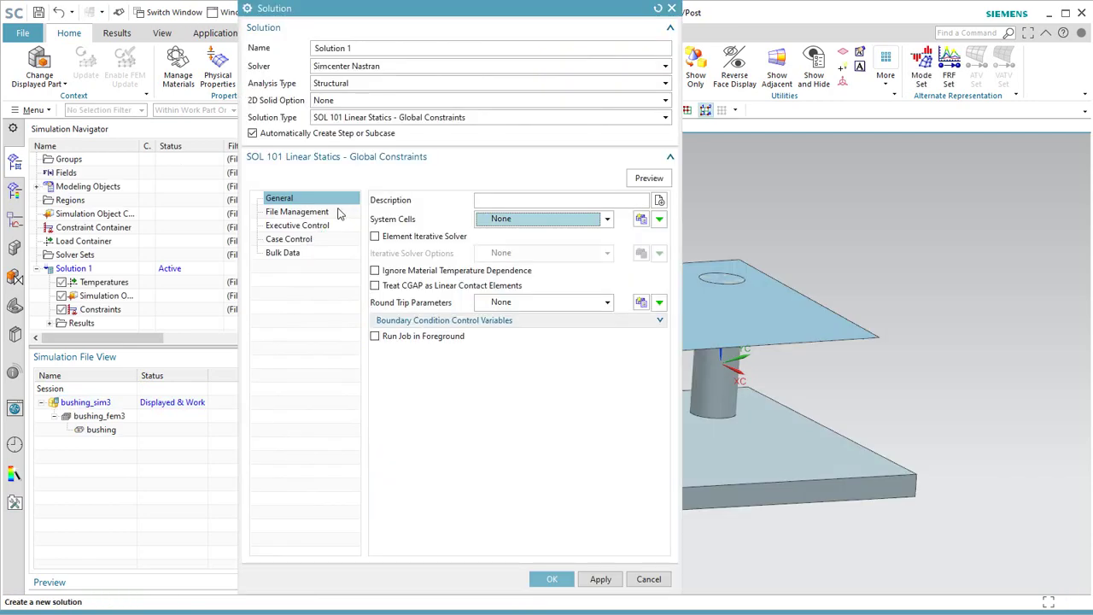
{"action": "middle_click", "coordinate": [369, 223]}
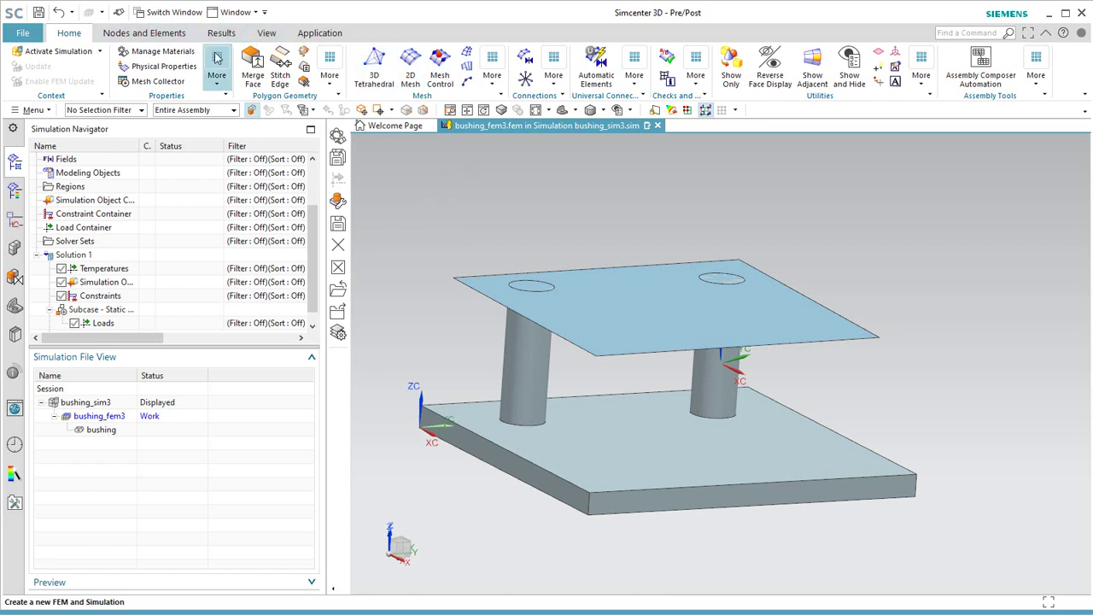
{"action": "right_click", "coordinate": [101, 420]}
{"action": "left_click", "coordinate": [128, 428]}
Mesh the solid body of the base plate and posts with CTETRA(10) 3D tetrahedral elements
{"action": "left_click", "coordinate": [386, 64]}
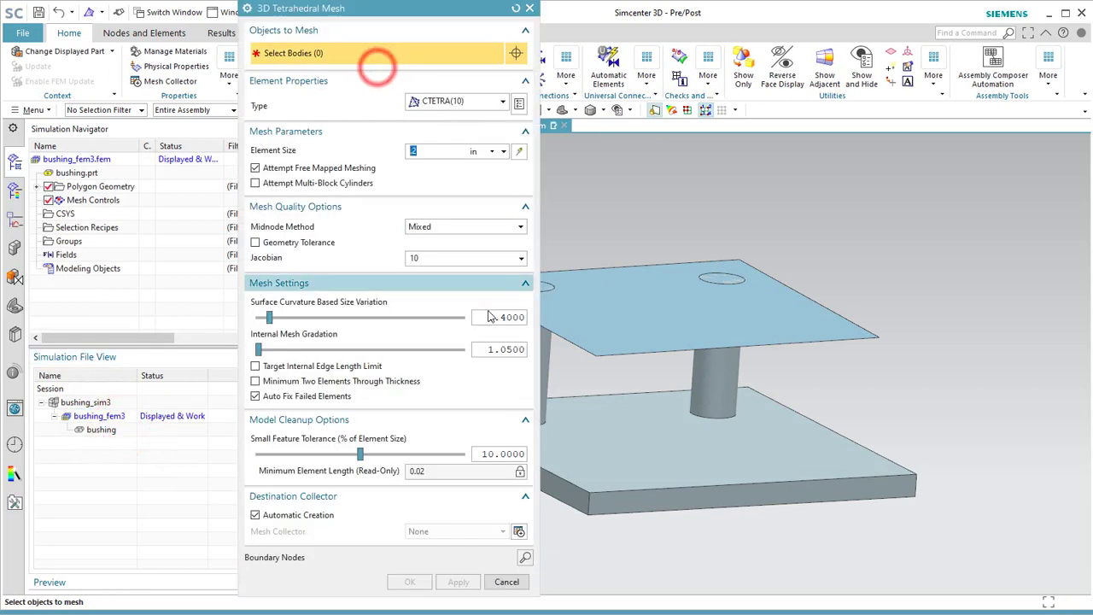
{"action": "left_click", "coordinate": [629, 426]}
{"action": "left_click", "coordinate": [410, 582]}
Assign the library material AISI_310_SS to the PSOLID1 property of the Solid(1) mesh collector
{"action": "left_click", "coordinate": [36, 214]}
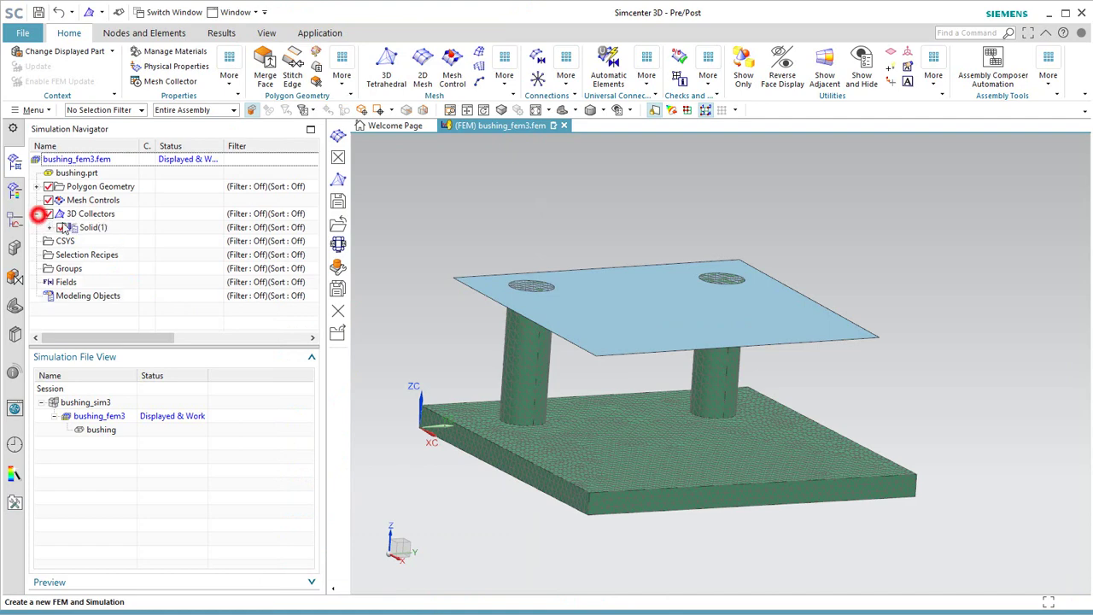
{"action": "right_click", "coordinate": [92, 228]}
{"action": "left_click", "coordinate": [137, 237]}
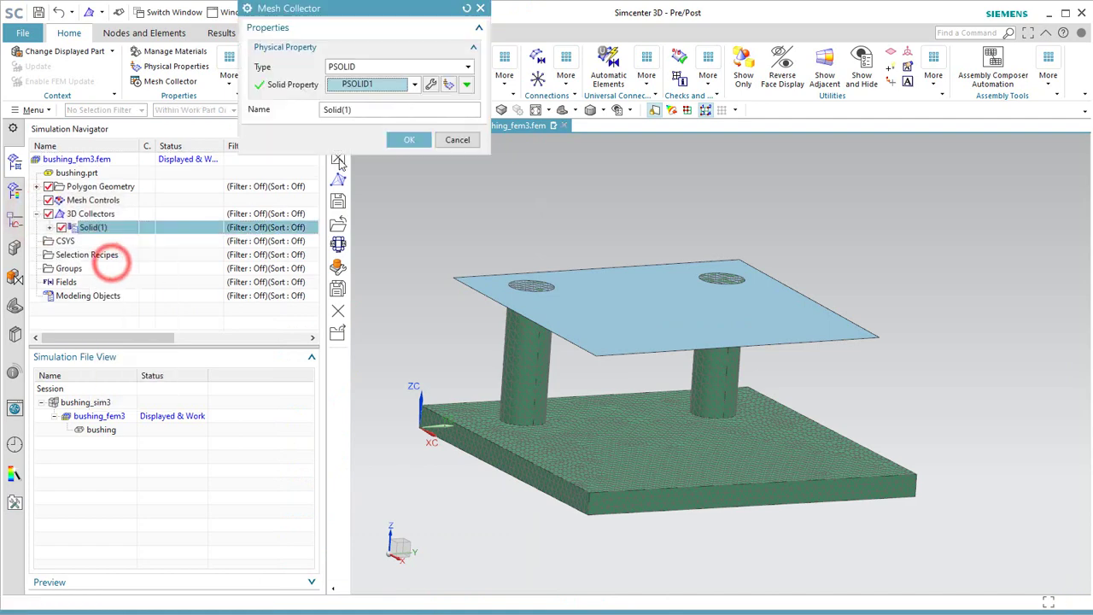
{"action": "left_click", "coordinate": [429, 85]}
{"action": "left_click", "coordinate": [442, 112]}
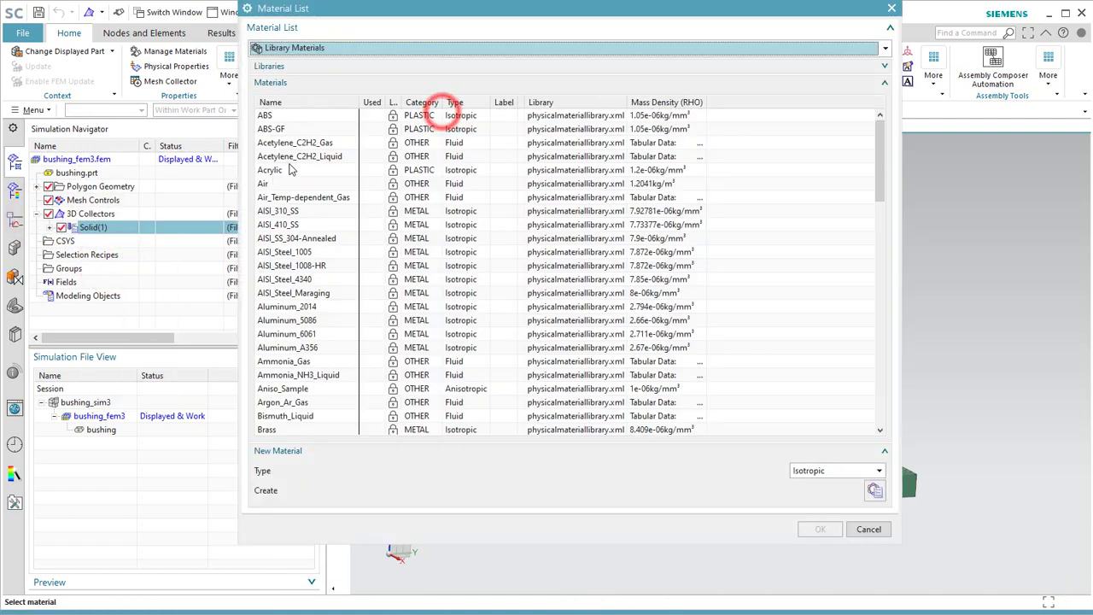
{"action": "left_click", "coordinate": [278, 211]}
{"action": "middle_click", "coordinate": [268, 212]}
{"action": "middle_click", "coordinate": [318, 197]}
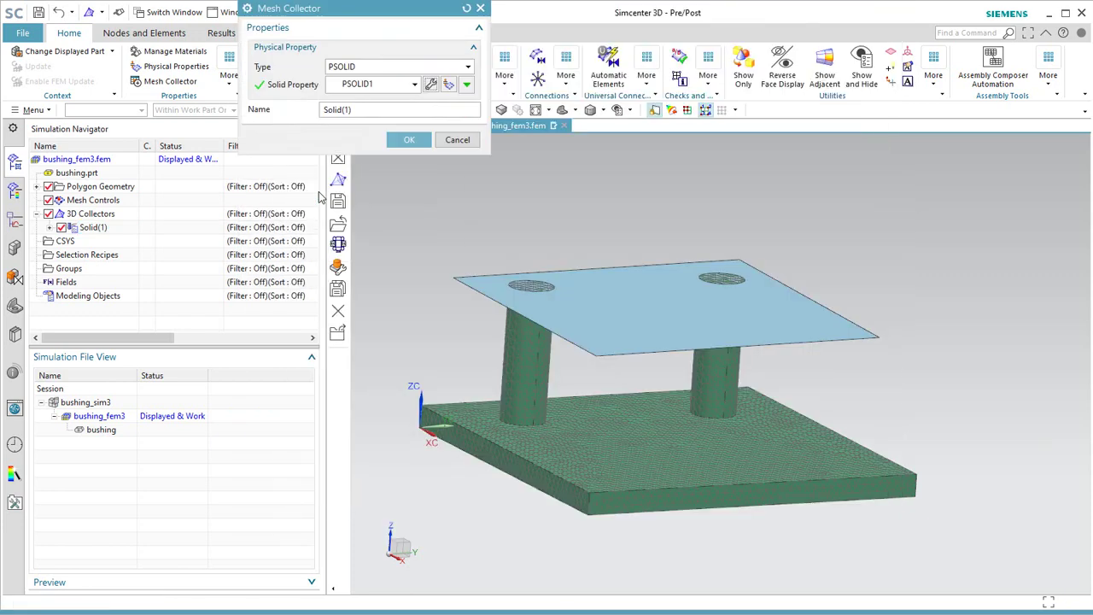
{"action": "middle_click", "coordinate": [265, 214]}
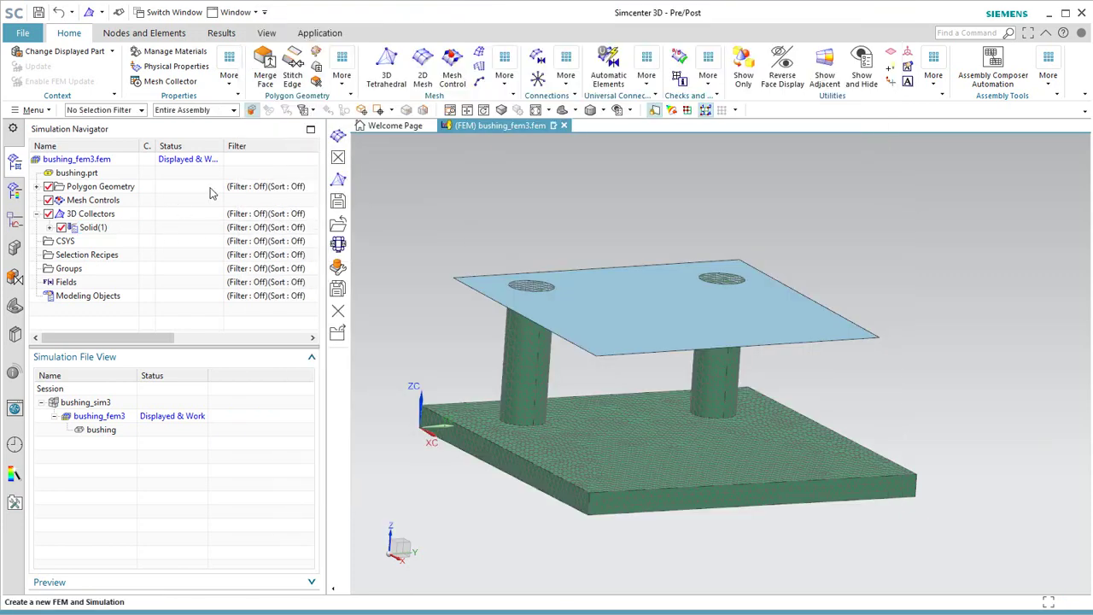
Create a 2D mesh on the thin upper plate using the default mesh settings
{"action": "left_click", "coordinate": [423, 60]}
{"action": "left_click", "coordinate": [640, 300]}
{"action": "middle_click", "coordinate": [639, 301]}
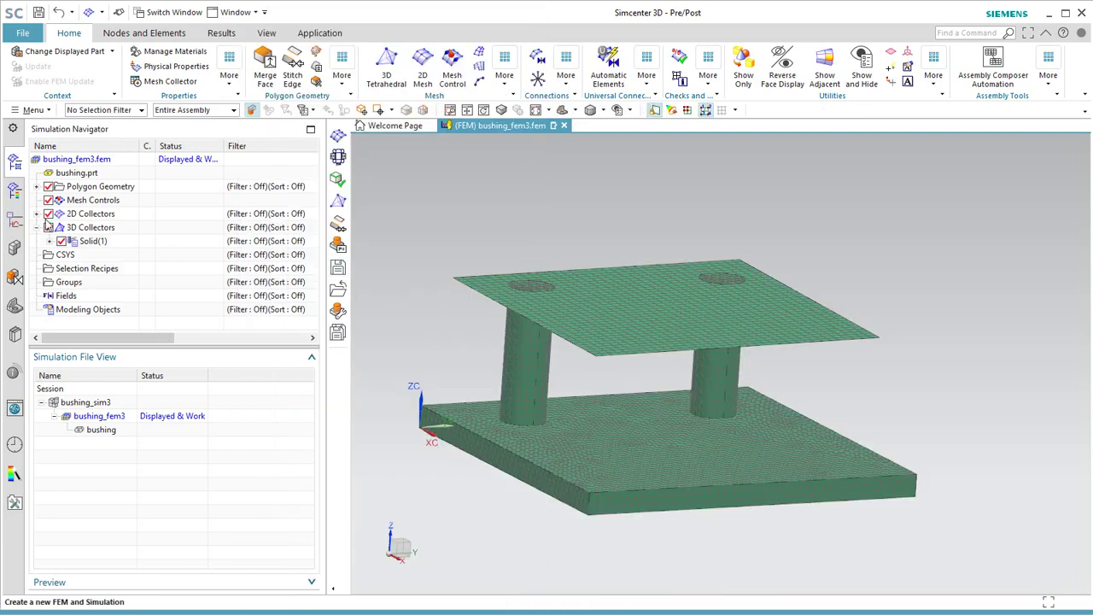
Edit the ThinShell(1) collector's PSHELL1 property to use Acrylic as Material 1 with a default thickness of 0.1 in
{"action": "left_click", "coordinate": [37, 214]}
{"action": "right_click", "coordinate": [94, 227]}
{"action": "left_click", "coordinate": [119, 253]}
{"action": "left_click", "coordinate": [430, 86]}
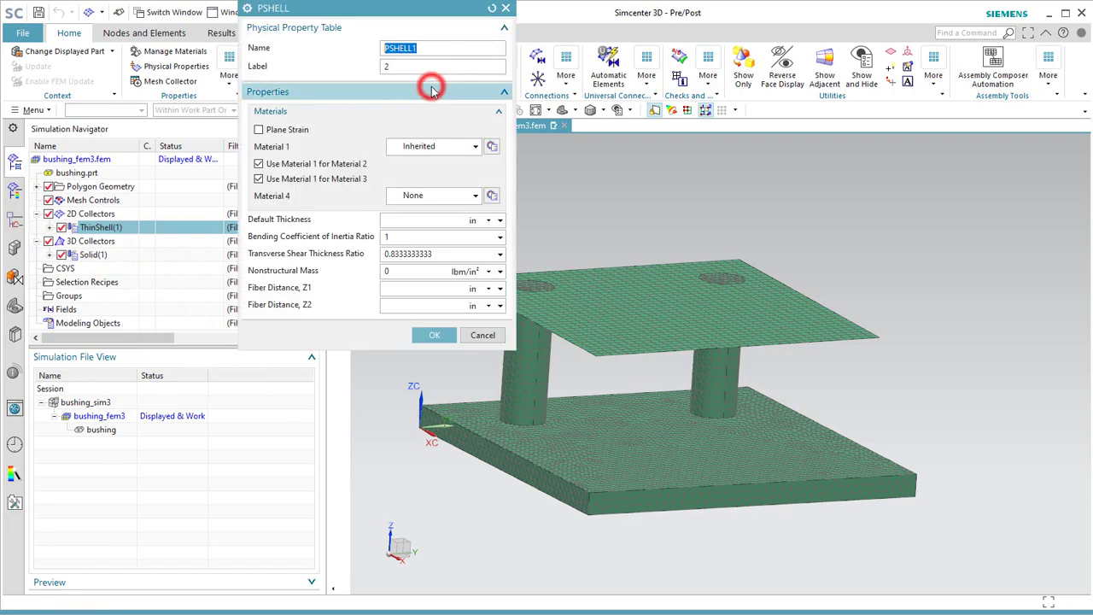
{"action": "left_click", "coordinate": [492, 147]}
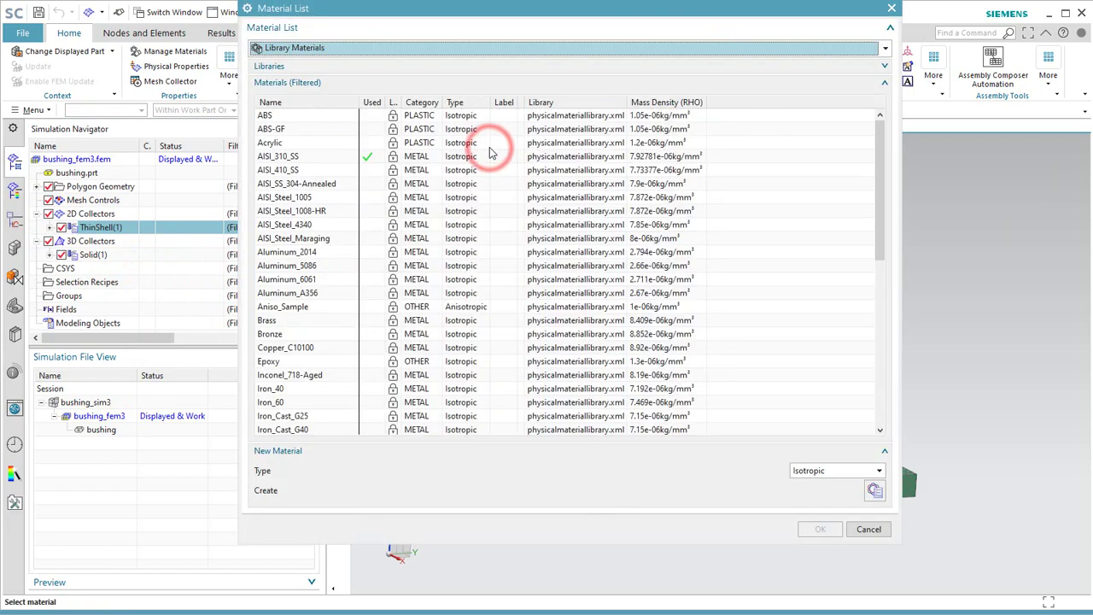
{"action": "left_click", "coordinate": [273, 142]}
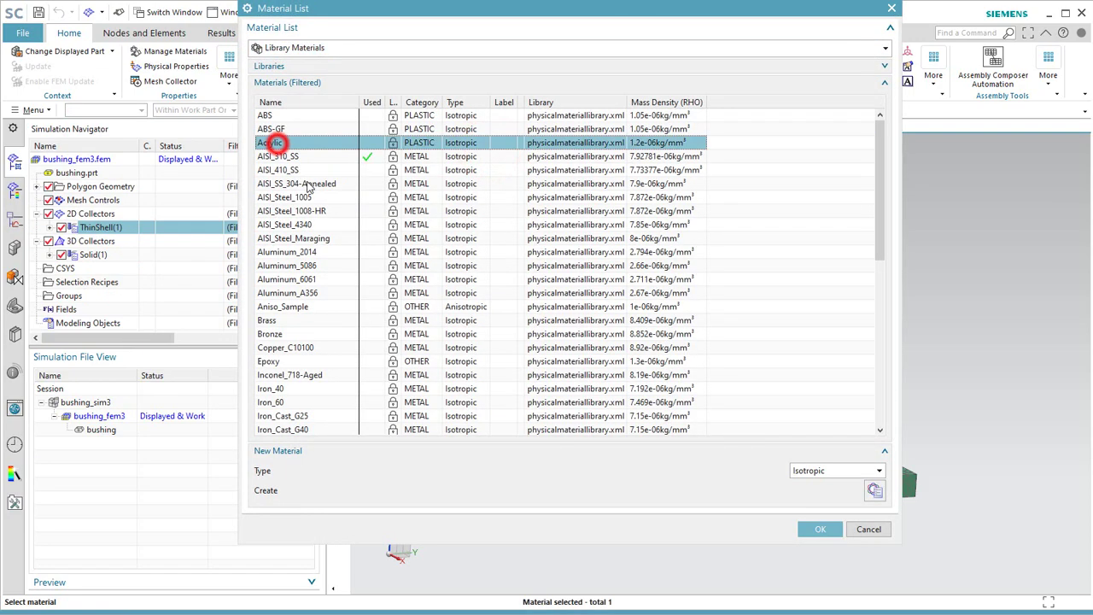
{"action": "middle_click", "coordinate": [310, 196]}
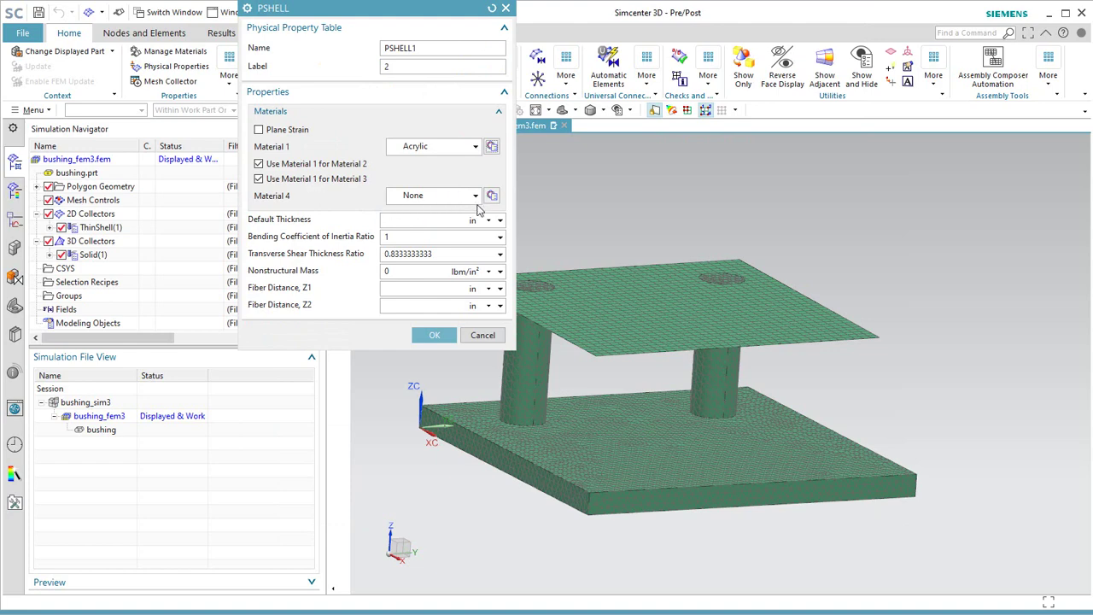
{"action": "type", "text": ".1"}
{"action": "left_click", "coordinate": [446, 336]}
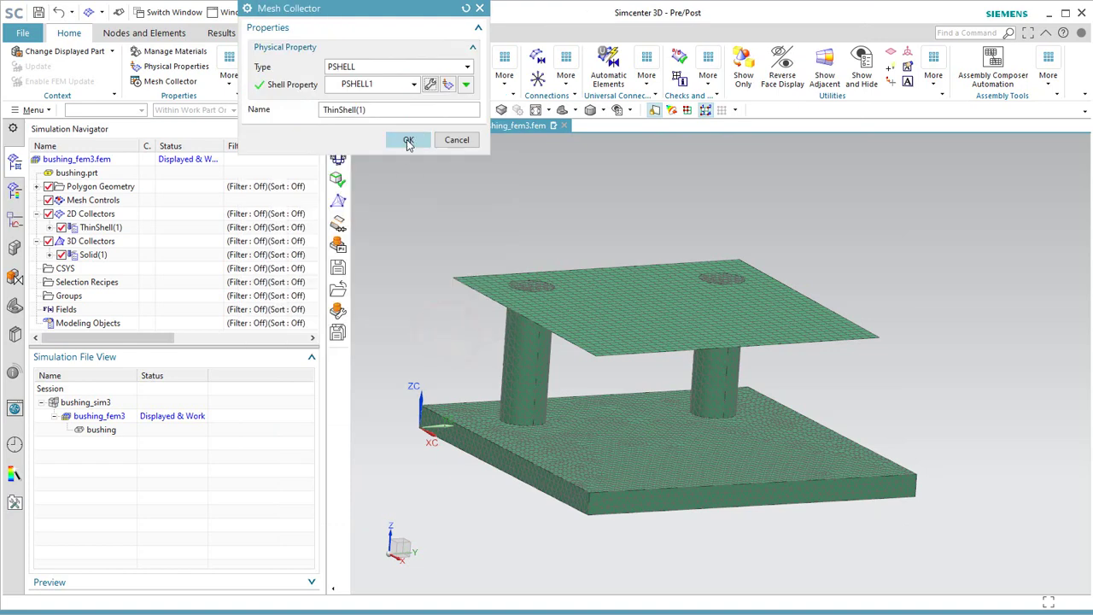
{"action": "left_click", "coordinate": [408, 141]}
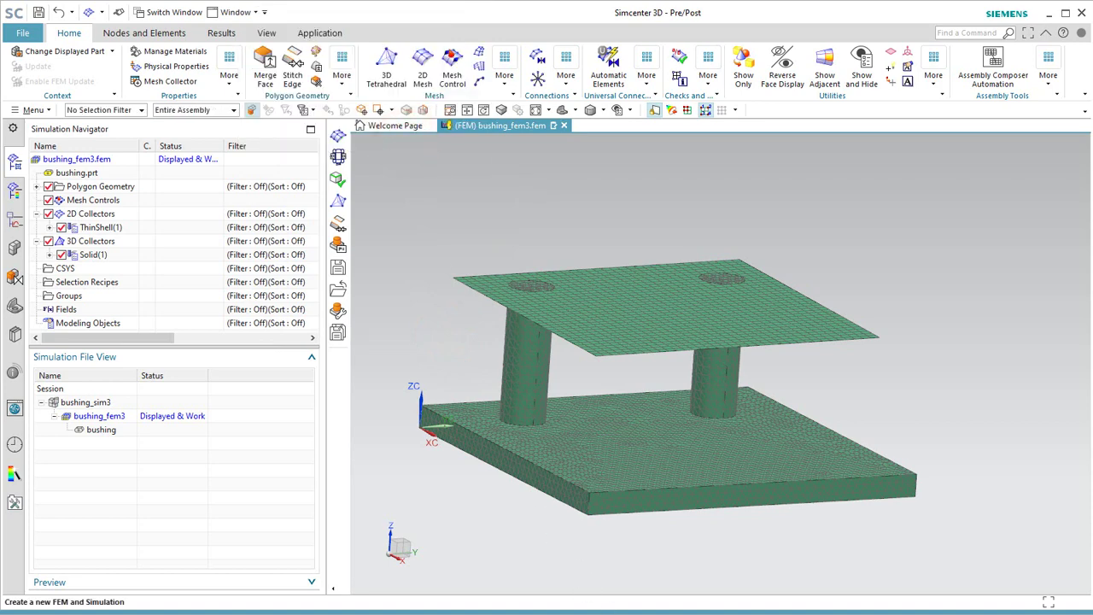
Create Arc/Ellipse/Sphere Center points at the centers of the two circular edges on the upper plate
{"action": "left_click", "coordinate": [38, 110]}
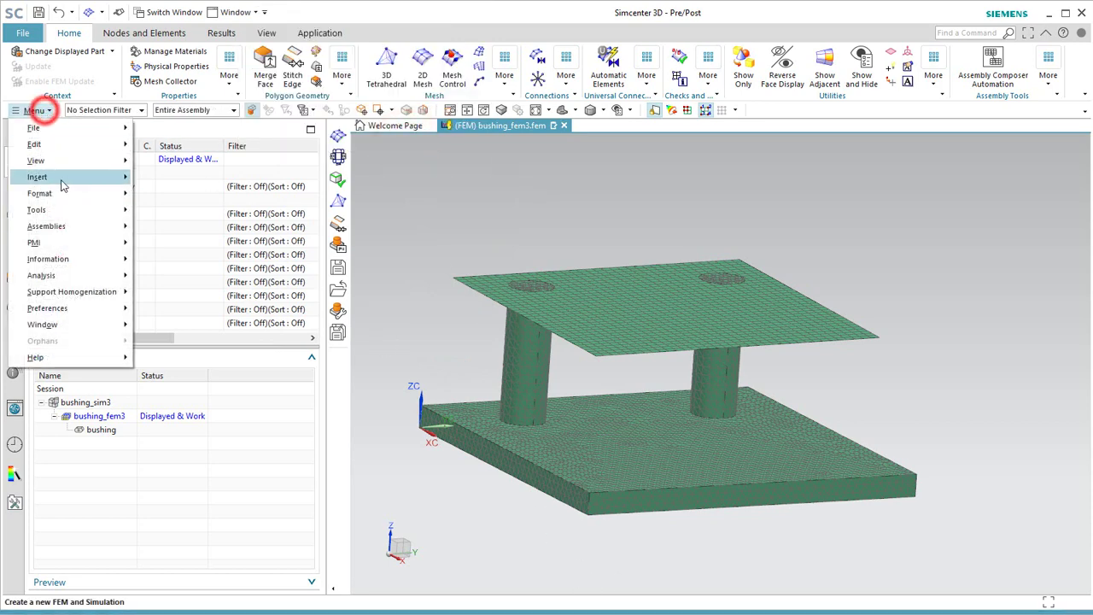
{"action": "left_click", "coordinate": [68, 176]}
{"action": "left_click", "coordinate": [220, 273]}
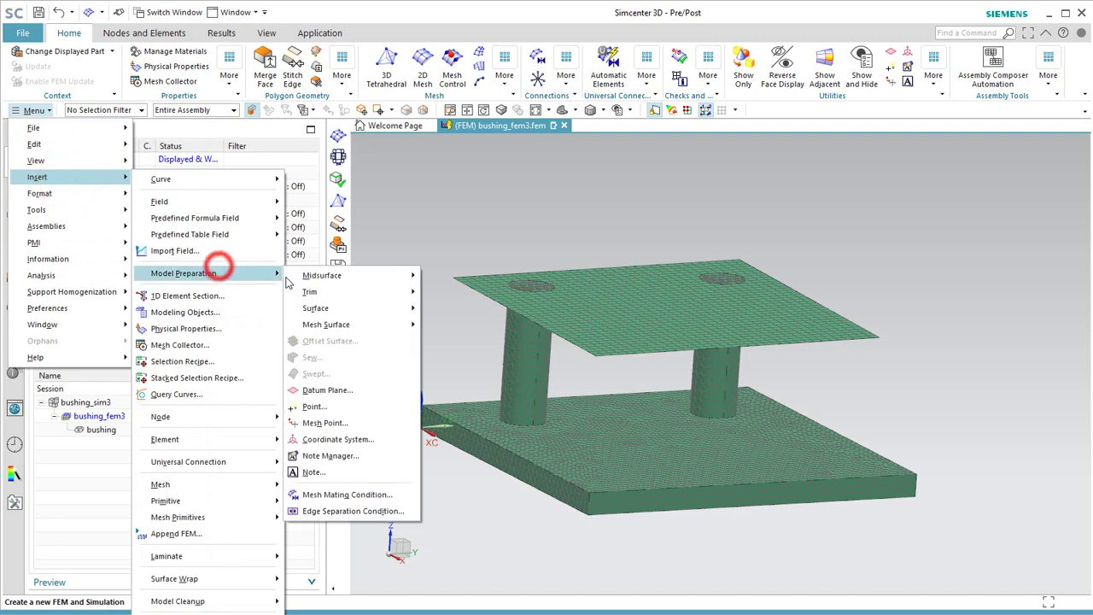
{"action": "left_click", "coordinate": [338, 403]}
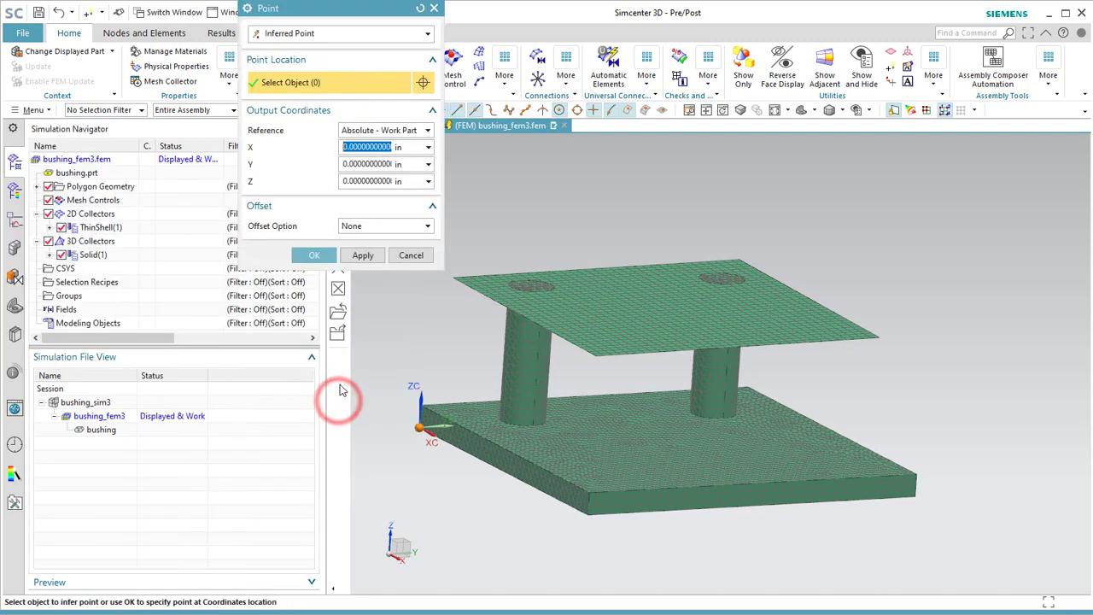
{"action": "left_click", "coordinate": [333, 33]}
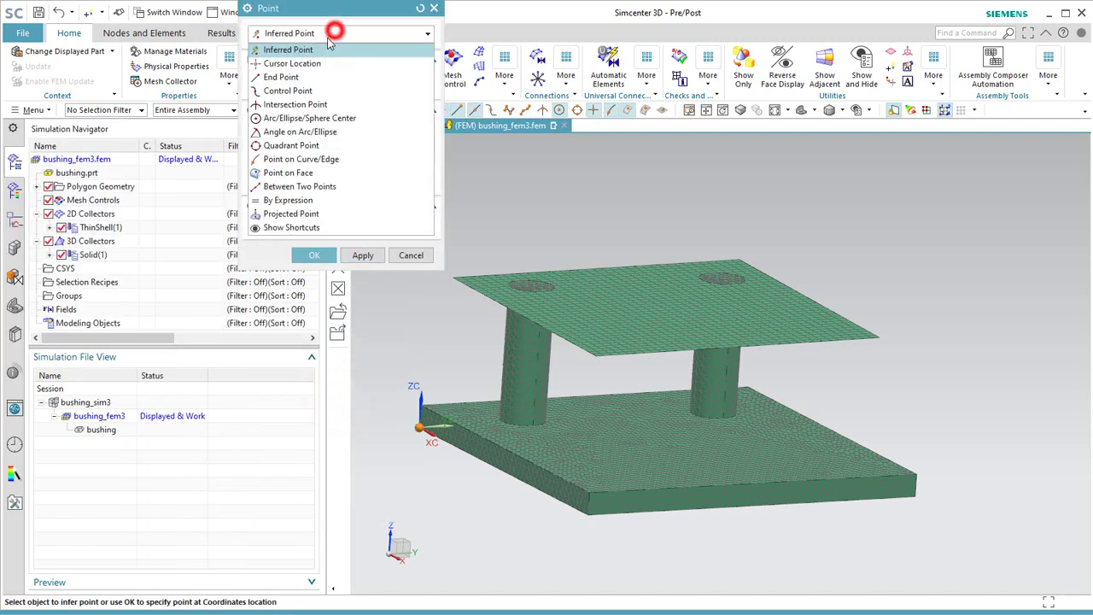
{"action": "left_click", "coordinate": [306, 118]}
{"action": "left_click", "coordinate": [540, 278]}
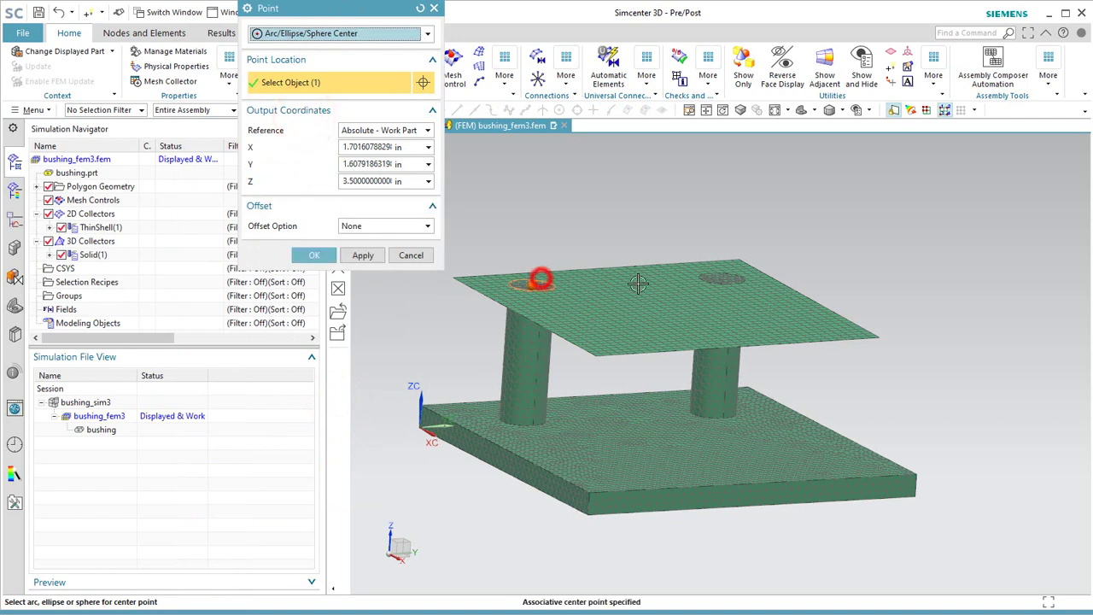
{"action": "left_click", "coordinate": [361, 255]}
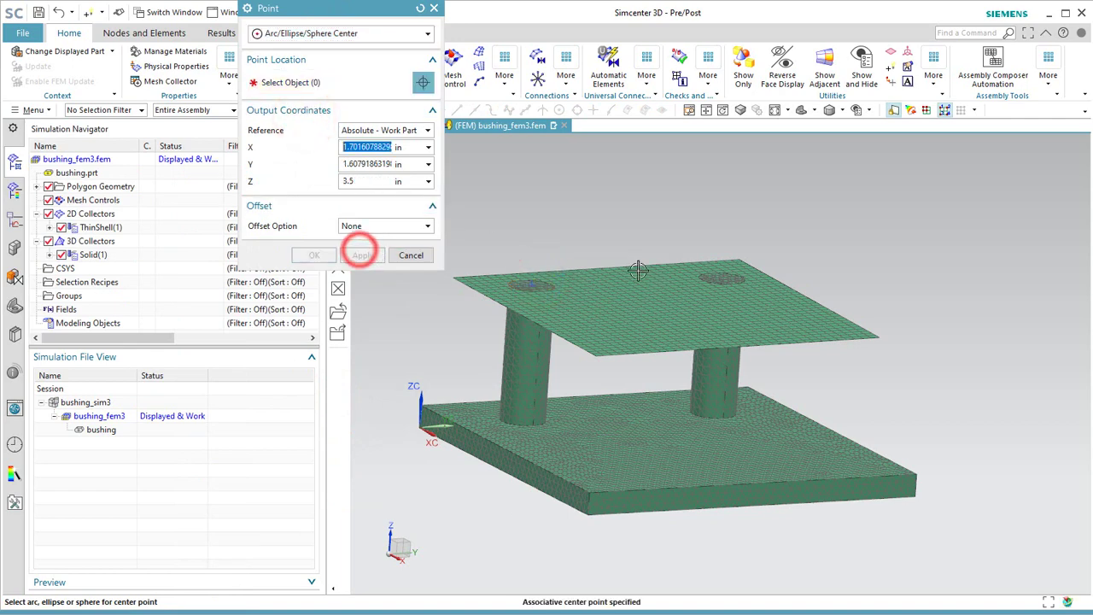
{"action": "left_click", "coordinate": [709, 273]}
{"action": "left_click", "coordinate": [316, 256]}
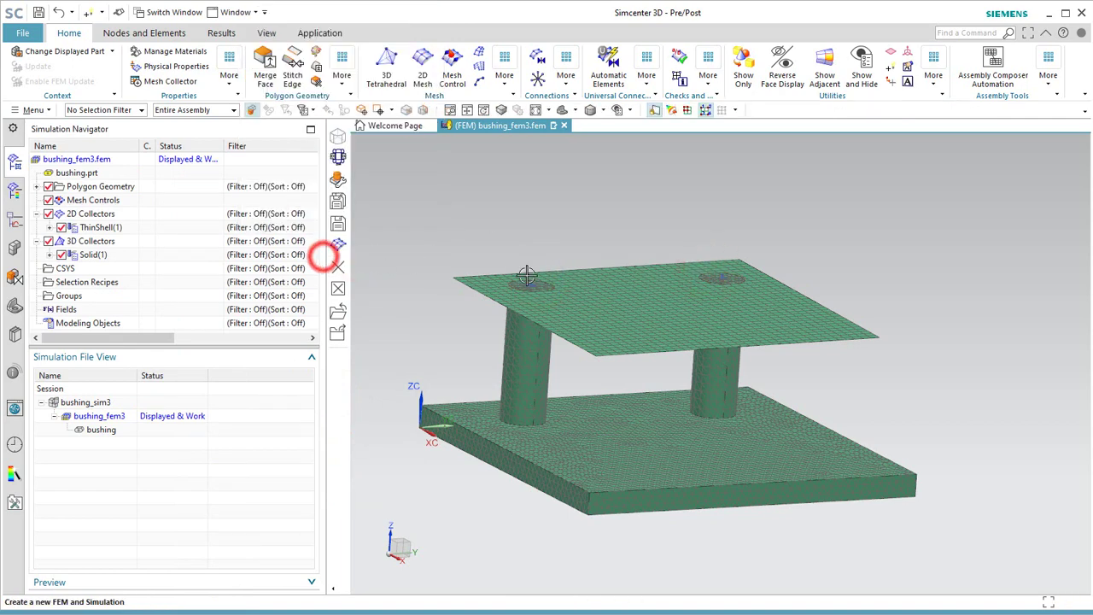
Hide the 2D and 3D mesh collectors so only the polygon geometry is displayed
{"action": "scroll", "coordinate": [535, 273], "scroll_direction": "up", "scroll_amount": 3}
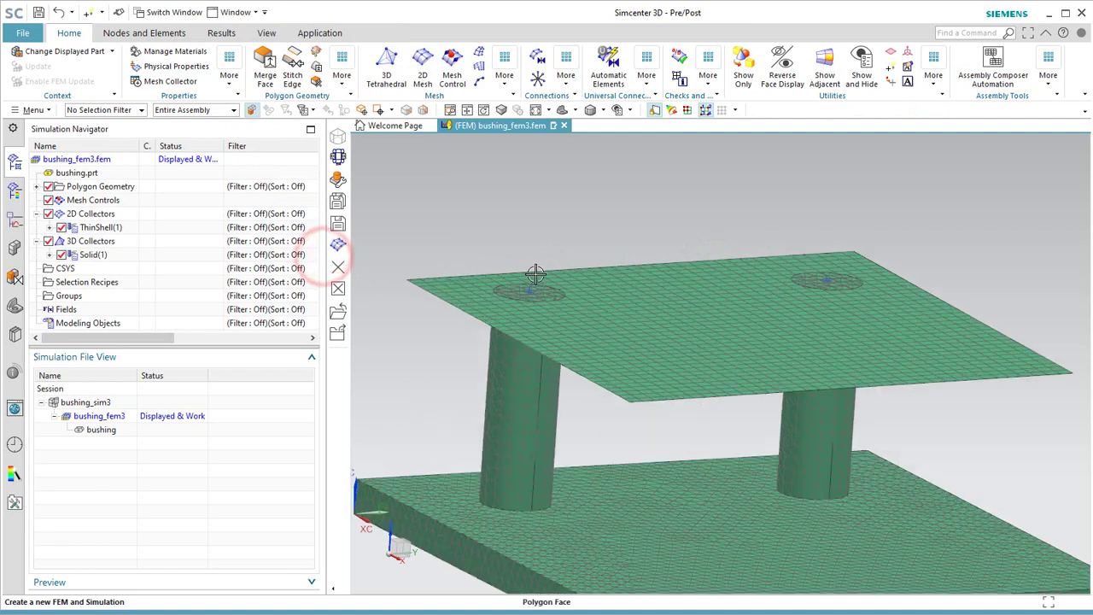
{"action": "left_click", "coordinate": [48, 214]}
{"action": "left_click", "coordinate": [49, 241]}
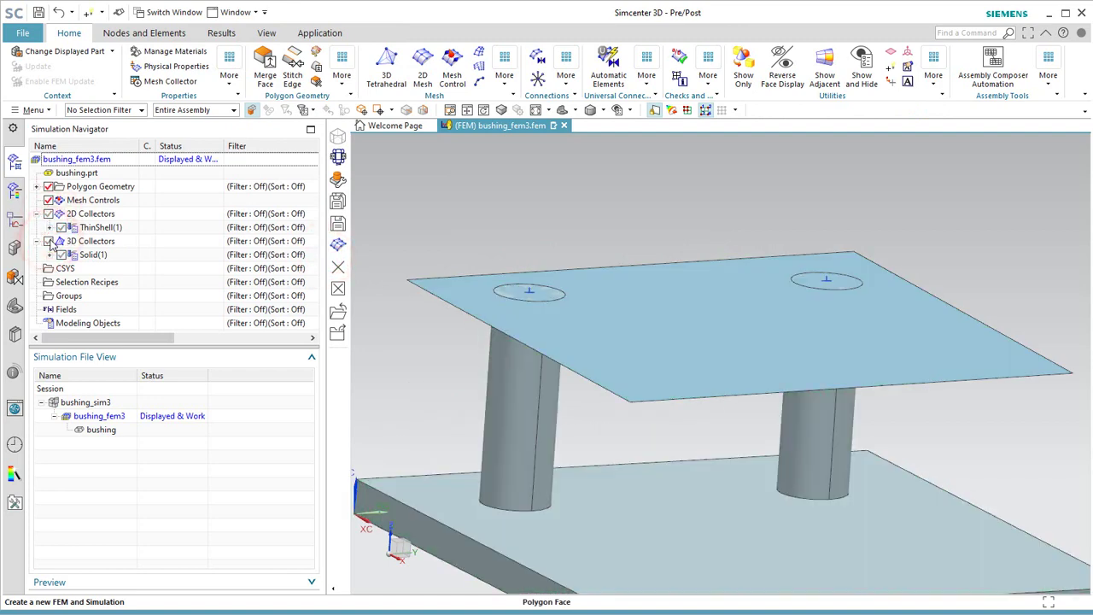
Set the work layer to 11 in the layer settings
{"action": "left_click", "coordinate": [34, 110]}
{"action": "mouse_move", "coordinate": [68, 187]}
{"action": "left_click", "coordinate": [178, 196]}
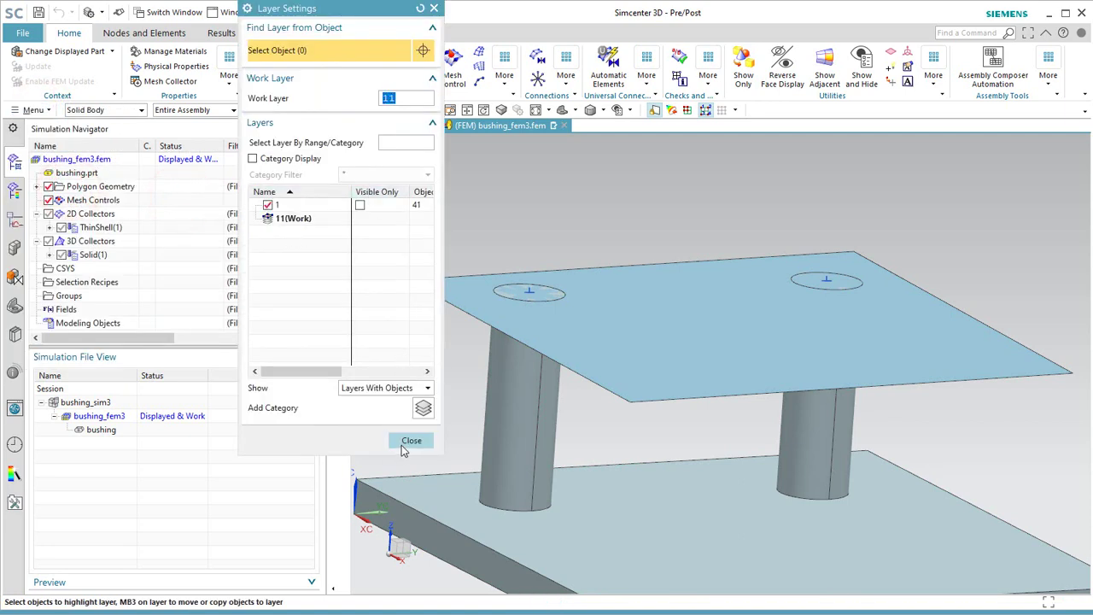
{"action": "left_click", "coordinate": [411, 440]}
Create center points for both circular edges of the upper plate again, this time on work layer 11
{"action": "left_click", "coordinate": [35, 110]}
{"action": "left_click", "coordinate": [68, 176]}
{"action": "left_click", "coordinate": [209, 274]}
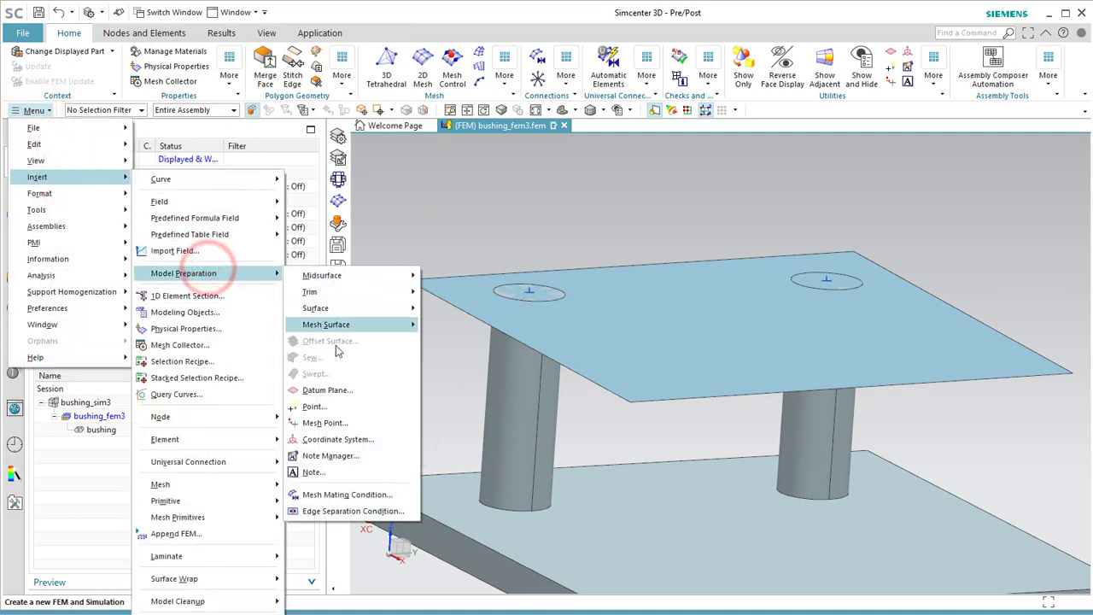
{"action": "left_click", "coordinate": [340, 403]}
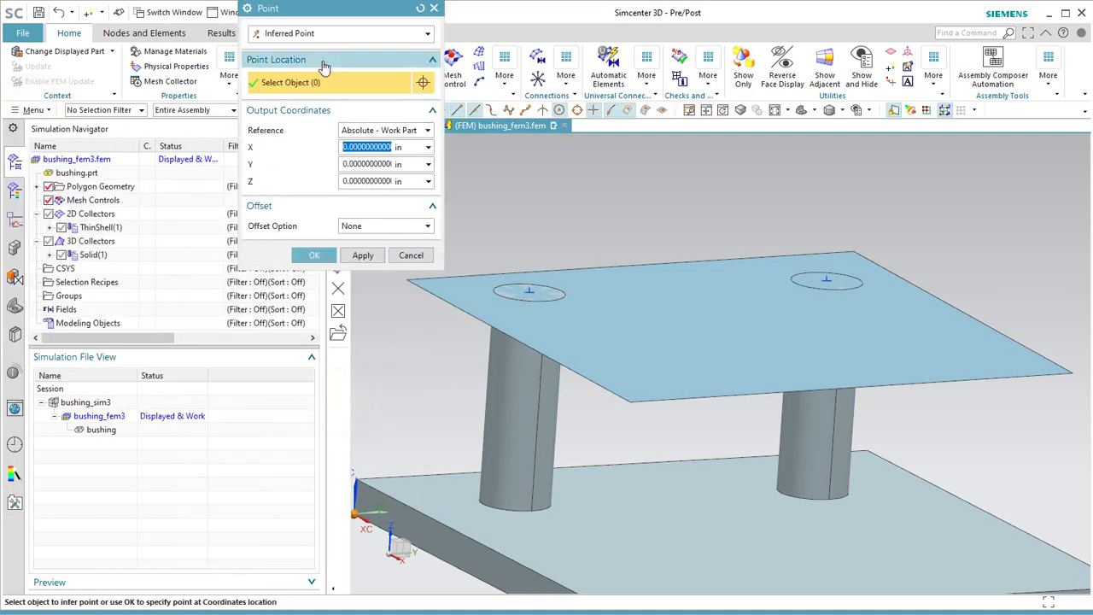
{"action": "left_click", "coordinate": [327, 34]}
{"action": "left_click", "coordinate": [309, 119]}
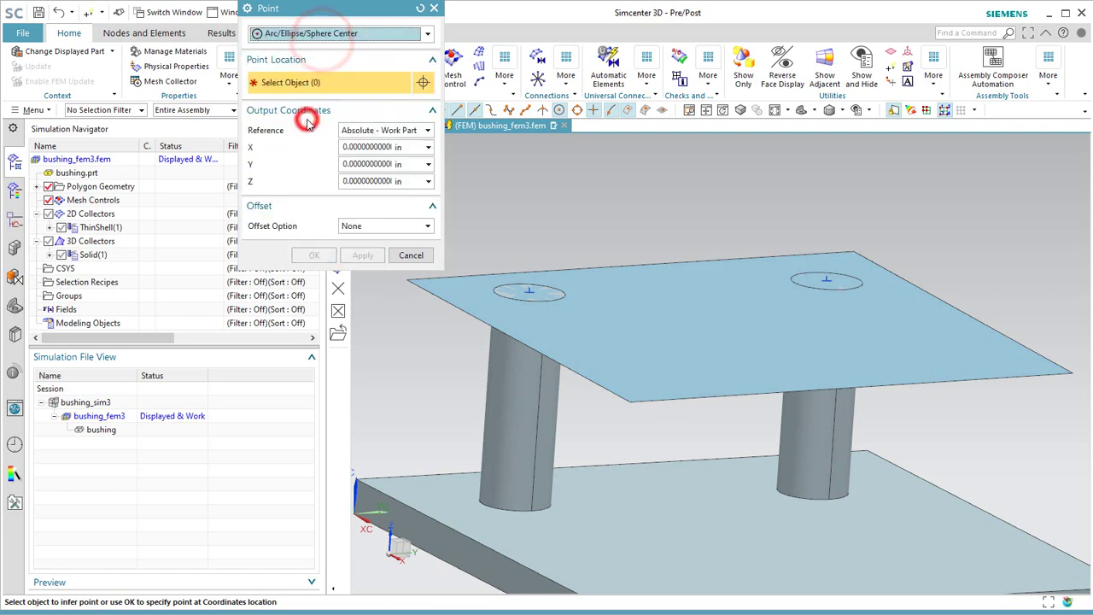
{"action": "left_click", "coordinate": [506, 283]}
{"action": "left_click", "coordinate": [362, 255]}
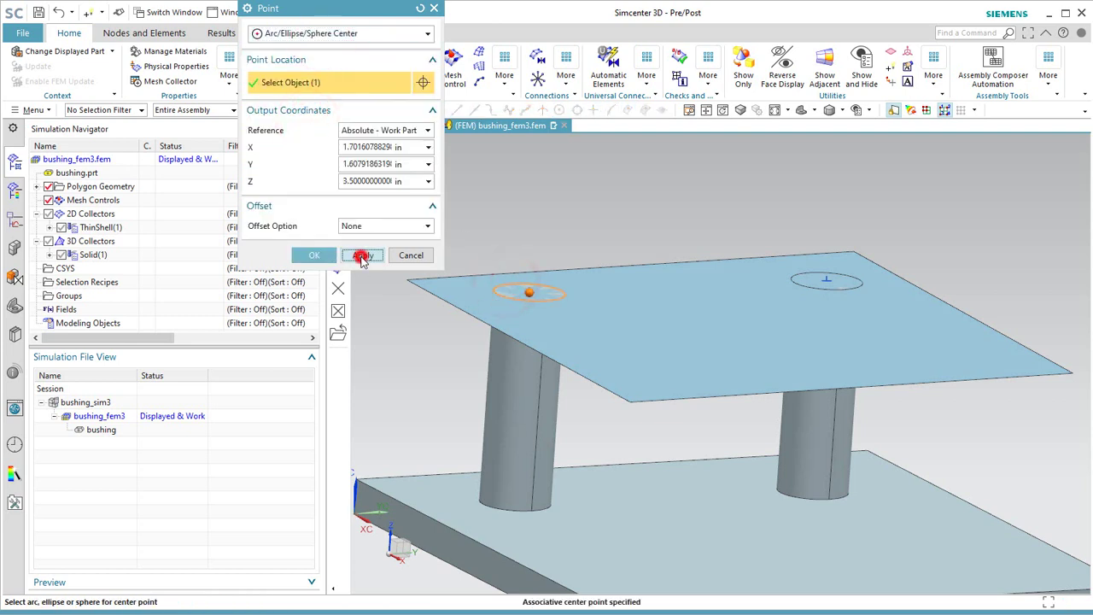
{"action": "left_click", "coordinate": [813, 277]}
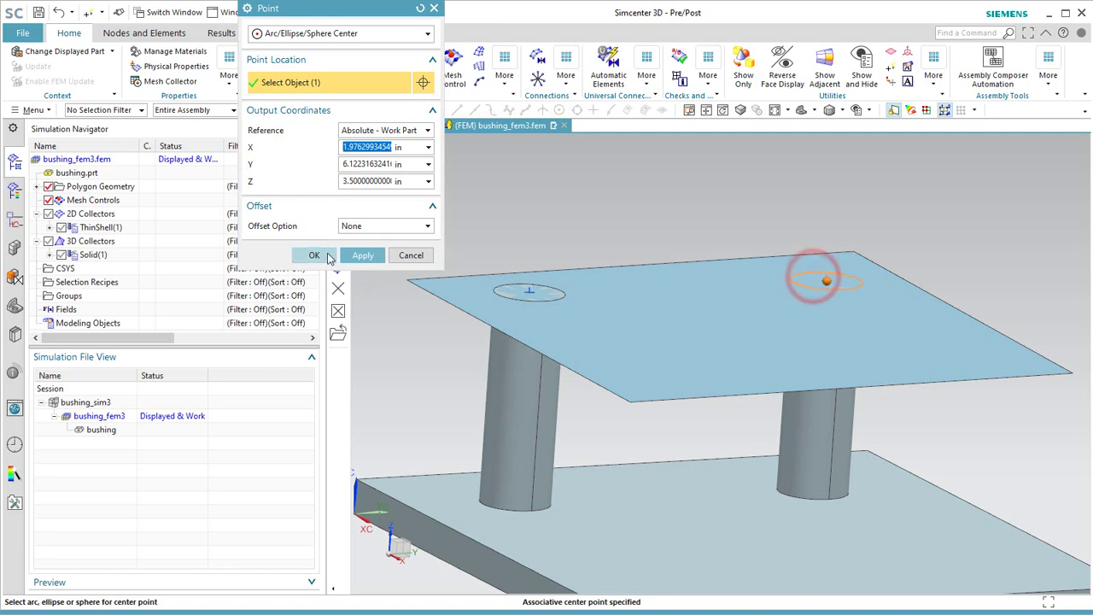
{"action": "left_click", "coordinate": [327, 254]}
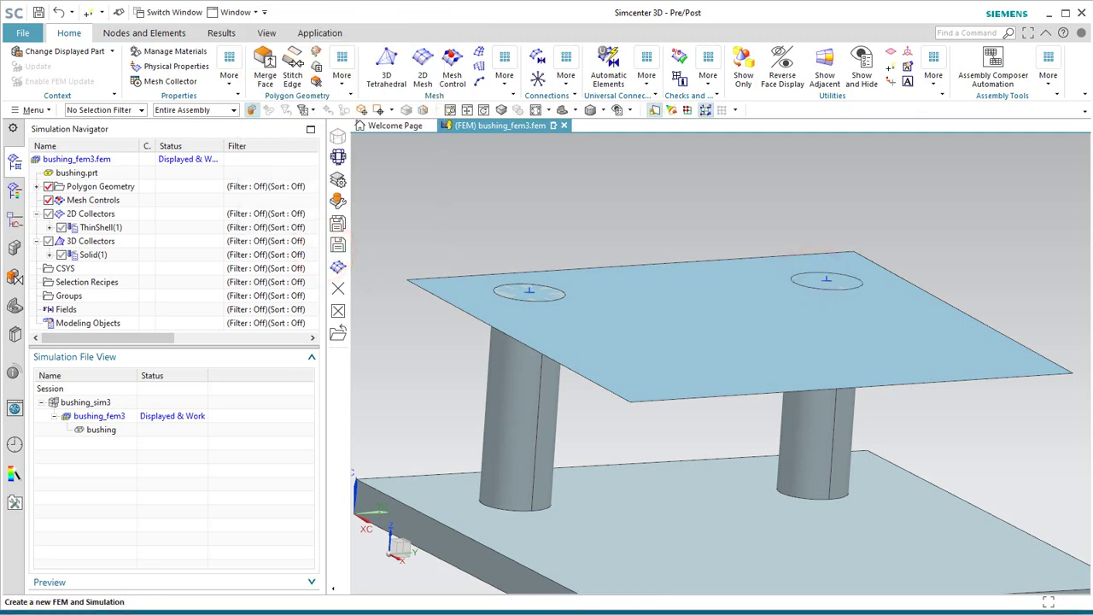
Turn off layer 1 in the layer settings so only the points on layer 11 are displayed
{"action": "left_click", "coordinate": [34, 109]}
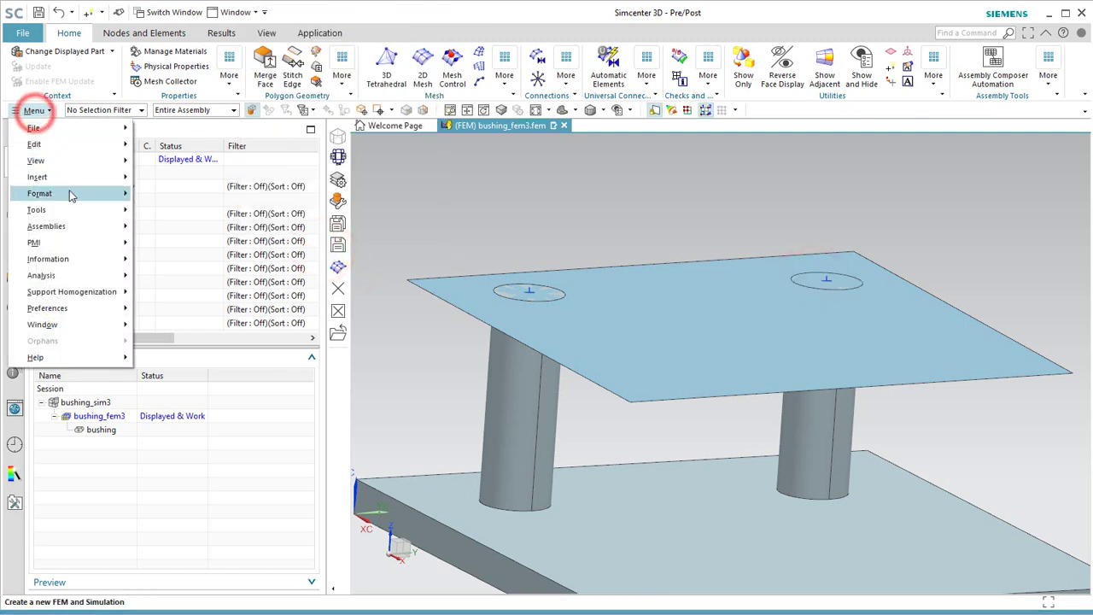
{"action": "left_click", "coordinate": [68, 190]}
{"action": "left_click", "coordinate": [158, 192]}
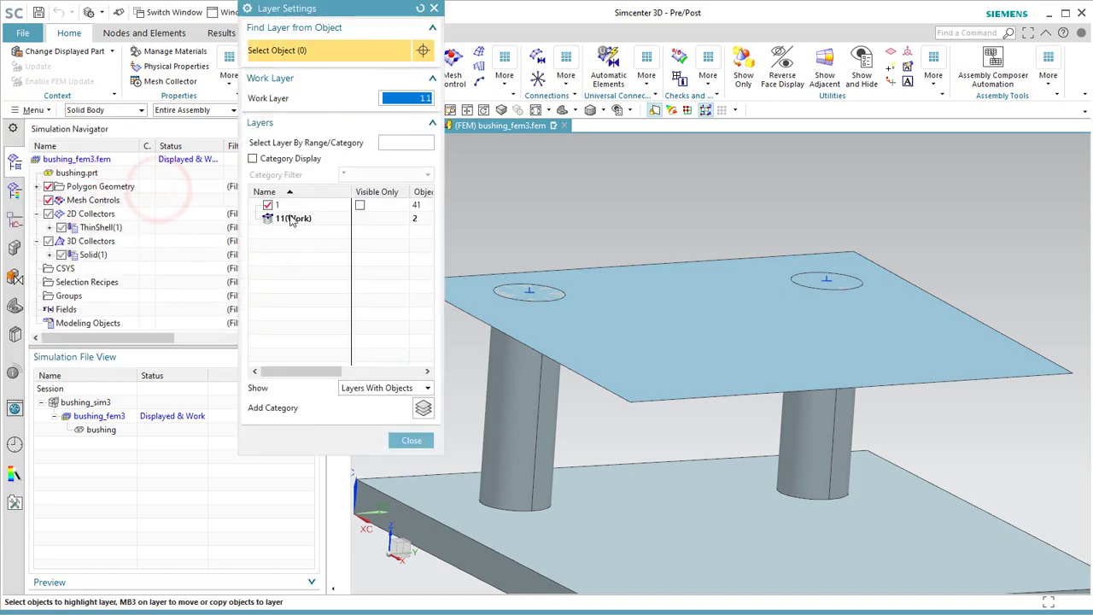
{"action": "left_click", "coordinate": [268, 206]}
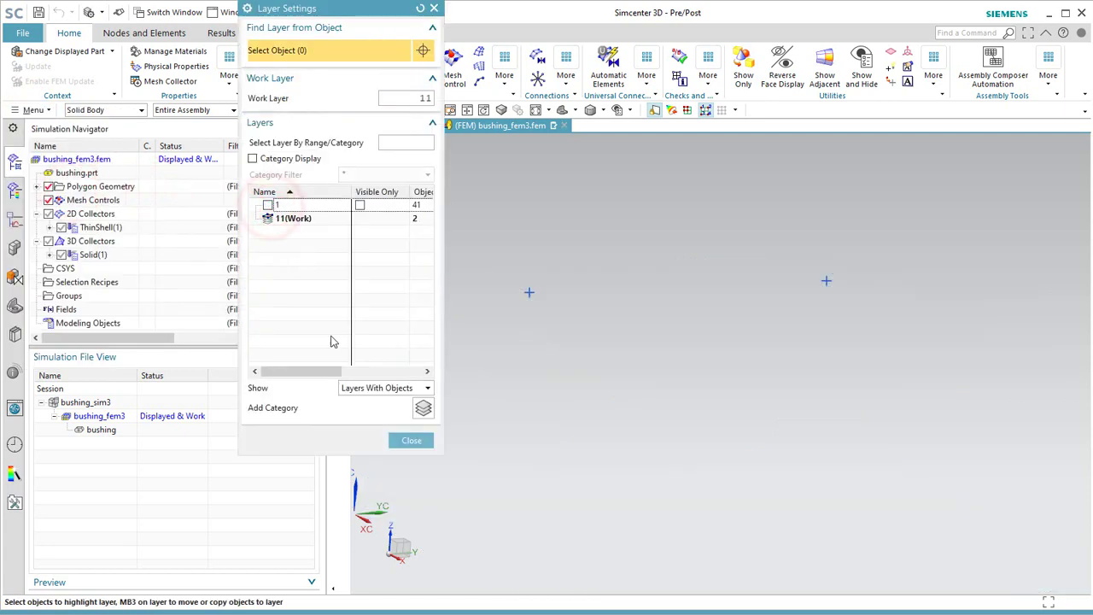
{"action": "left_click", "coordinate": [412, 440]}
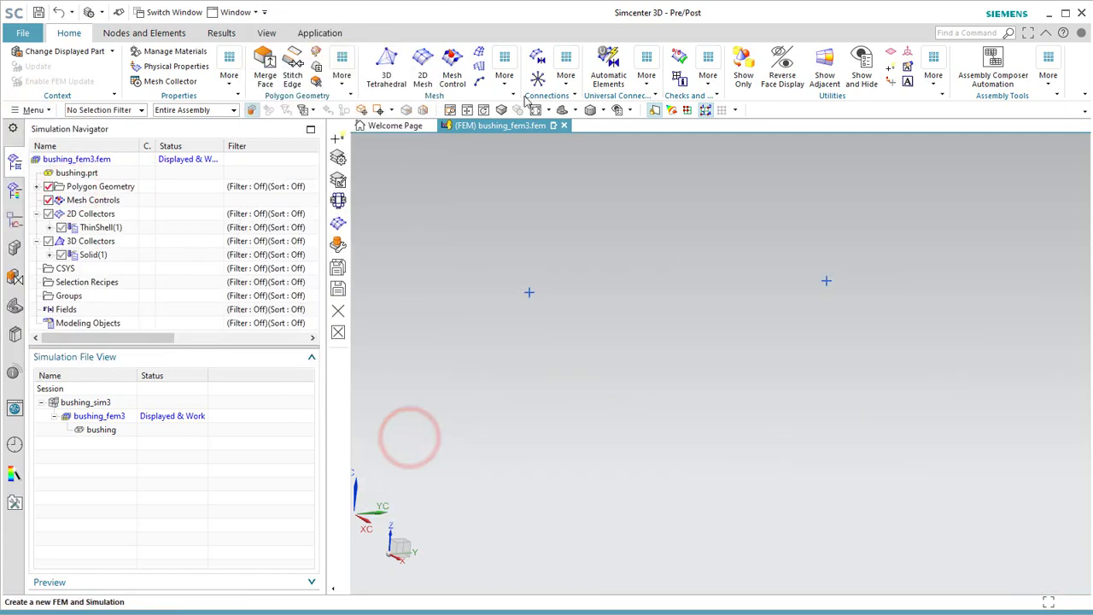
Start a Bolt With Nut connection and select both displayed points on layer 11 as the head center points
{"action": "left_click", "coordinate": [566, 81]}
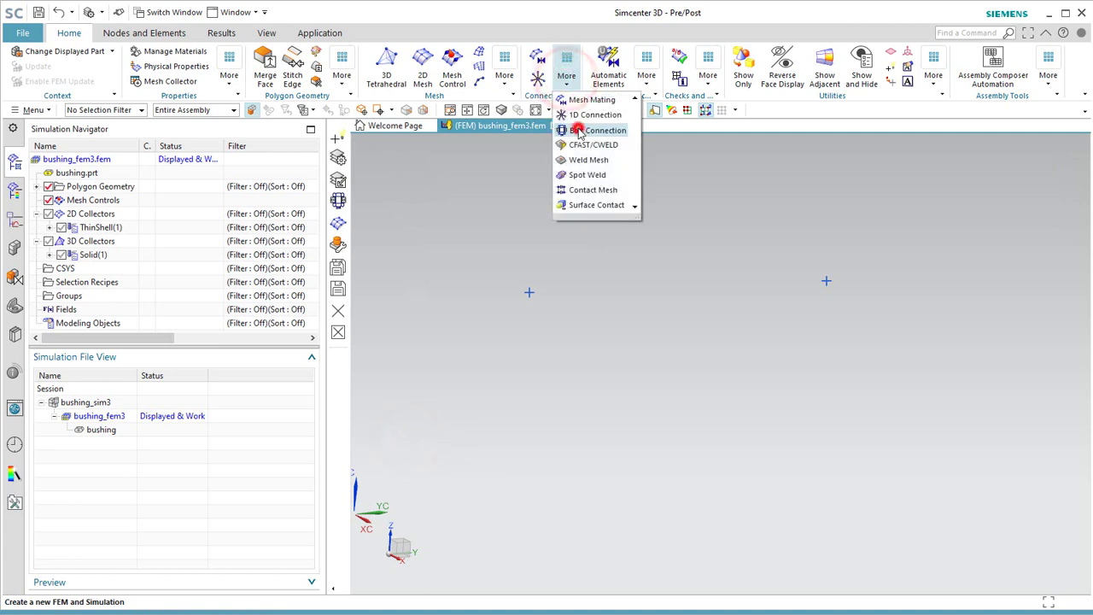
{"action": "left_click", "coordinate": [574, 131]}
{"action": "left_click_drag", "start_coordinate": [335, 9], "coordinate": [203, 45]}
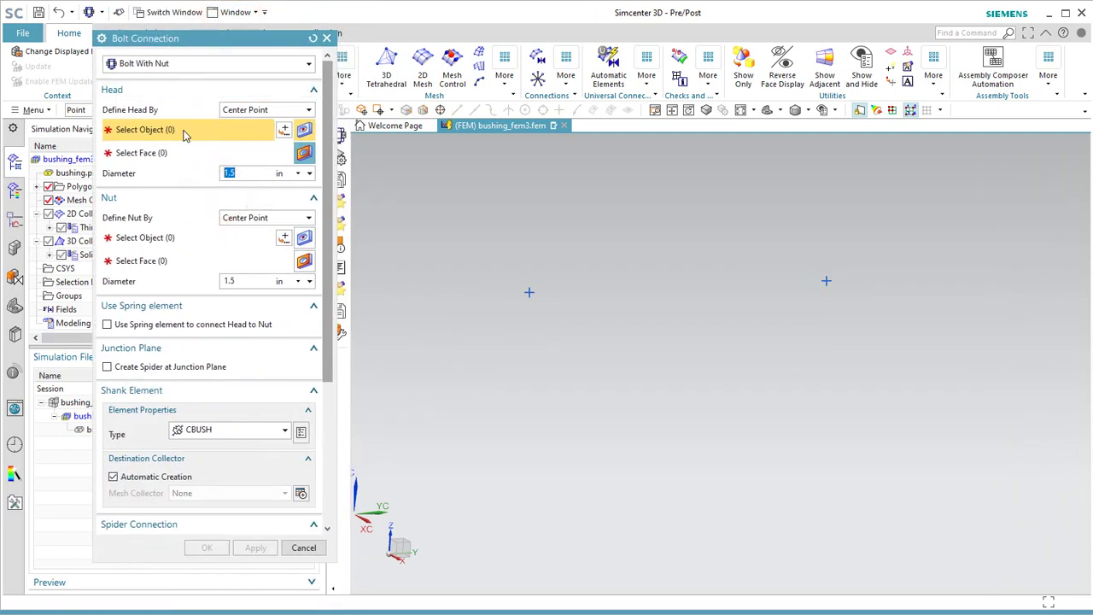
{"action": "left_click_drag", "start_coordinate": [475, 332], "coordinate": [854, 238]}
{"action": "left_click", "coordinate": [179, 240]}
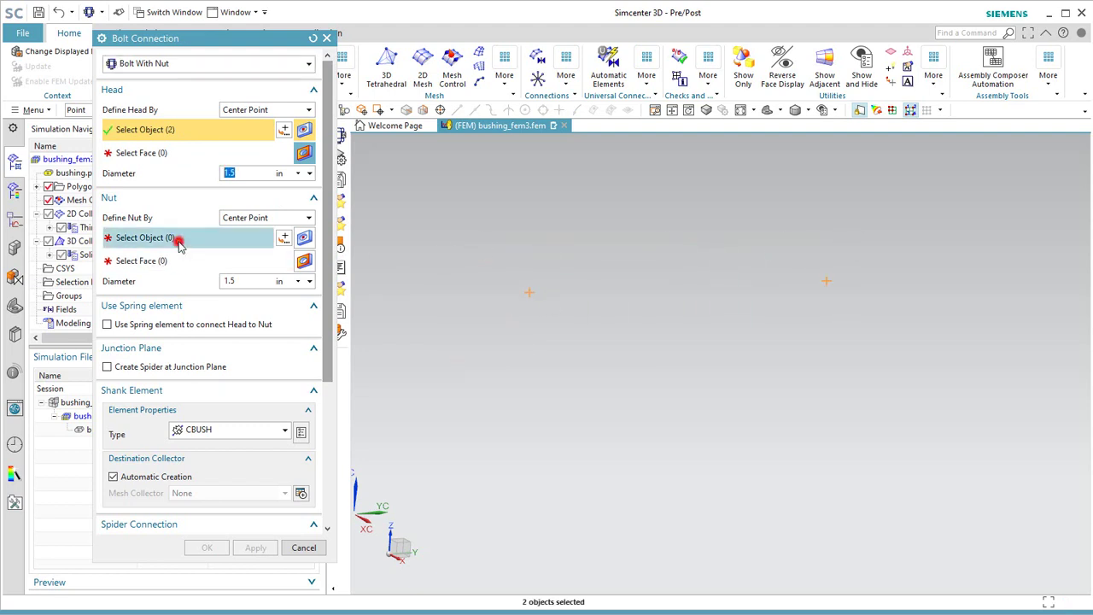
Make layer 1 the work layer and turn off layer 11 in the layer settings
{"action": "left_click", "coordinate": [33, 110]}
{"action": "left_click", "coordinate": [71, 193]}
{"action": "left_click", "coordinate": [160, 197]}
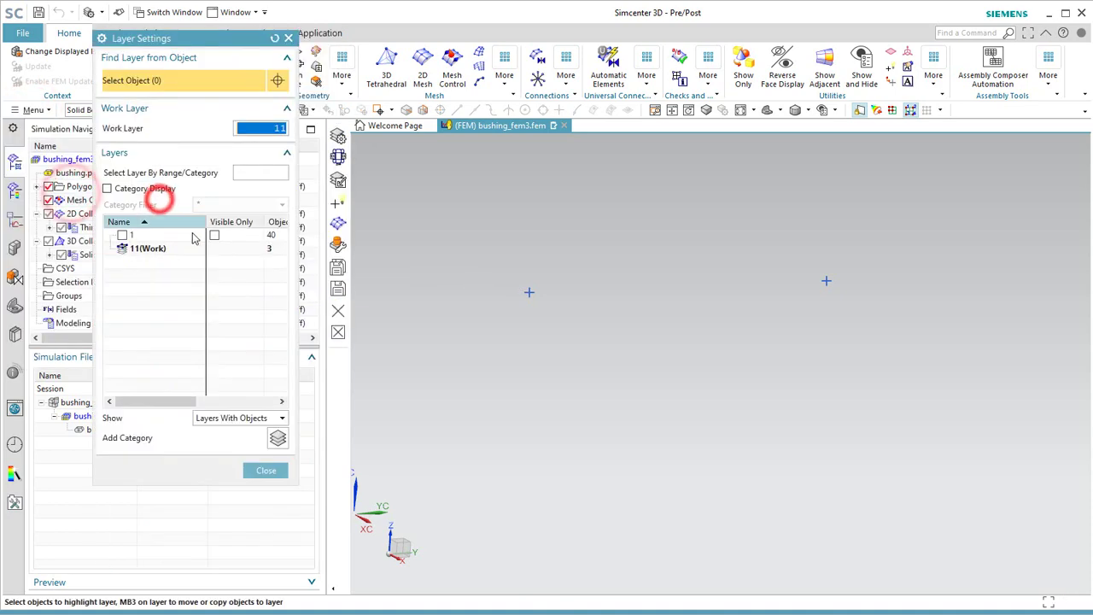
{"action": "right_click", "coordinate": [168, 247]}
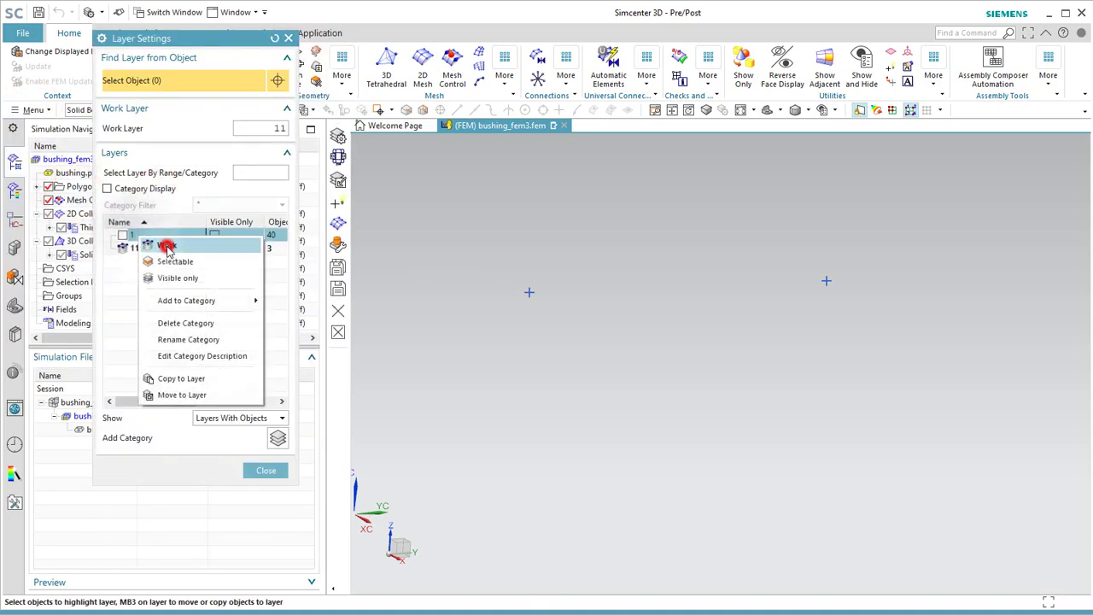
{"action": "left_click", "coordinate": [167, 246]}
{"action": "left_click", "coordinate": [122, 248]}
{"action": "left_click", "coordinate": [265, 471]}
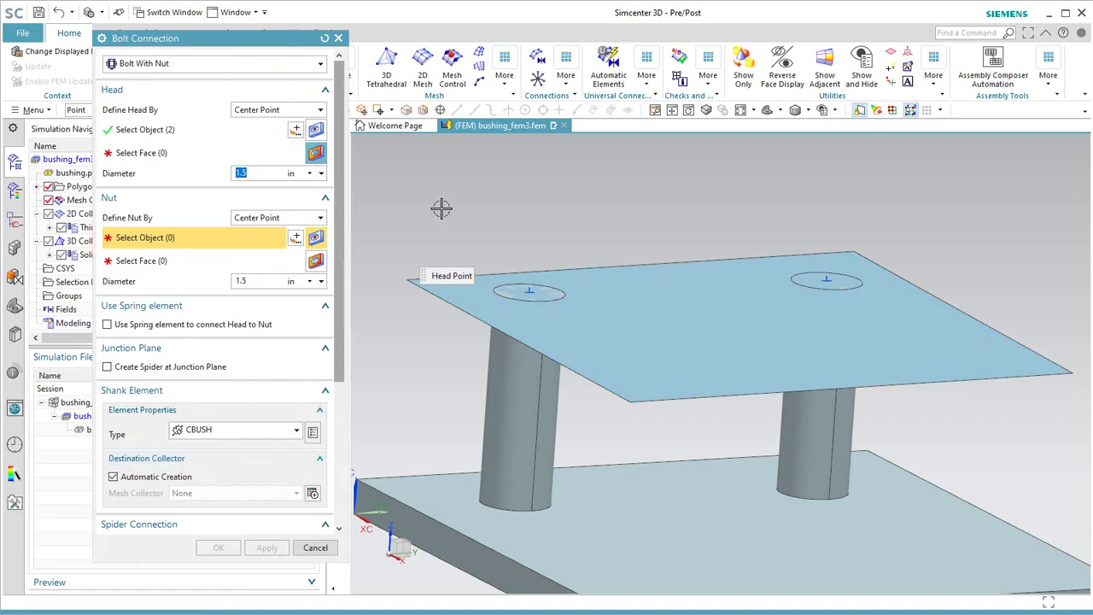
Select the two layer 1 hole-center points as the nut center points and the upper plate as the head face
{"action": "left_click_drag", "start_coordinate": [441, 207], "coordinate": [924, 331]}
{"action": "left_click", "coordinate": [152, 152]}
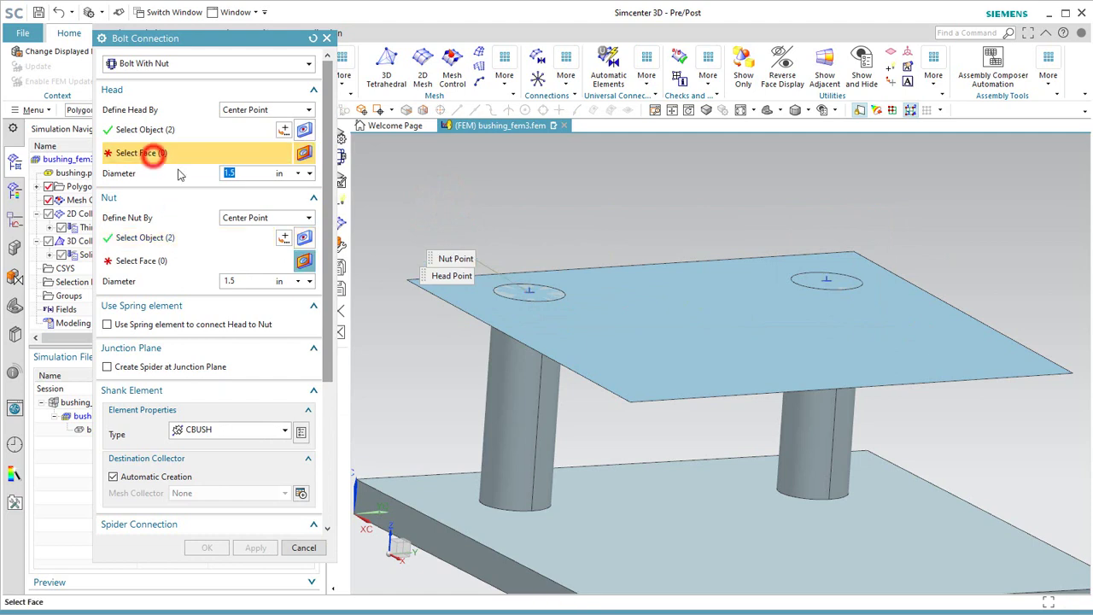
{"action": "left_click", "coordinate": [631, 288]}
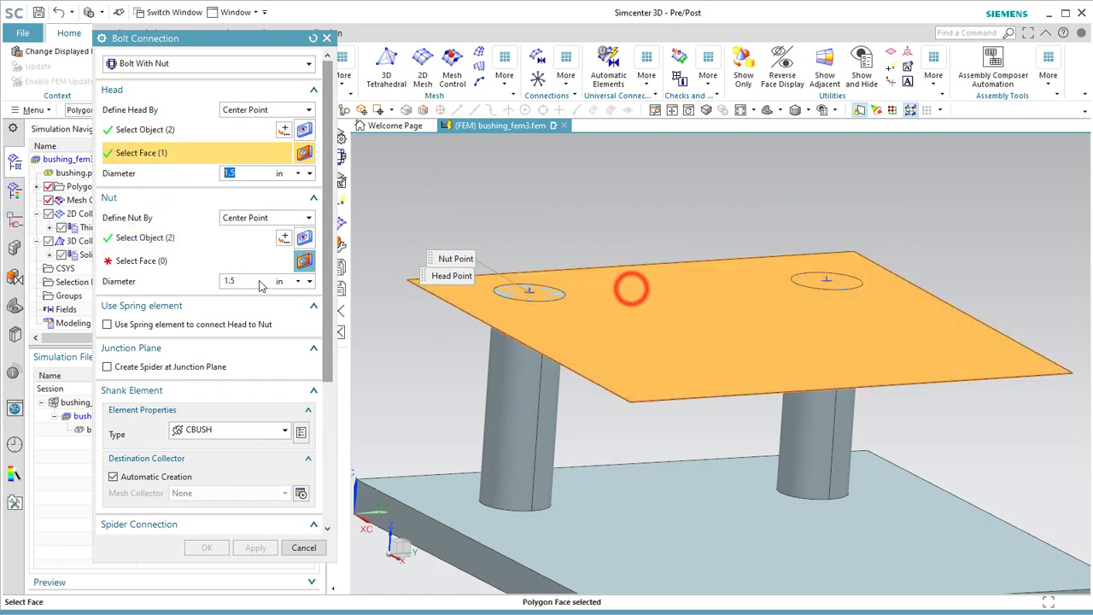
Select the circular top faces of both posts as nut faces and create the bolt connections with CBUSH shanks and RBE2 spiders
{"action": "left_click", "coordinate": [141, 262]}
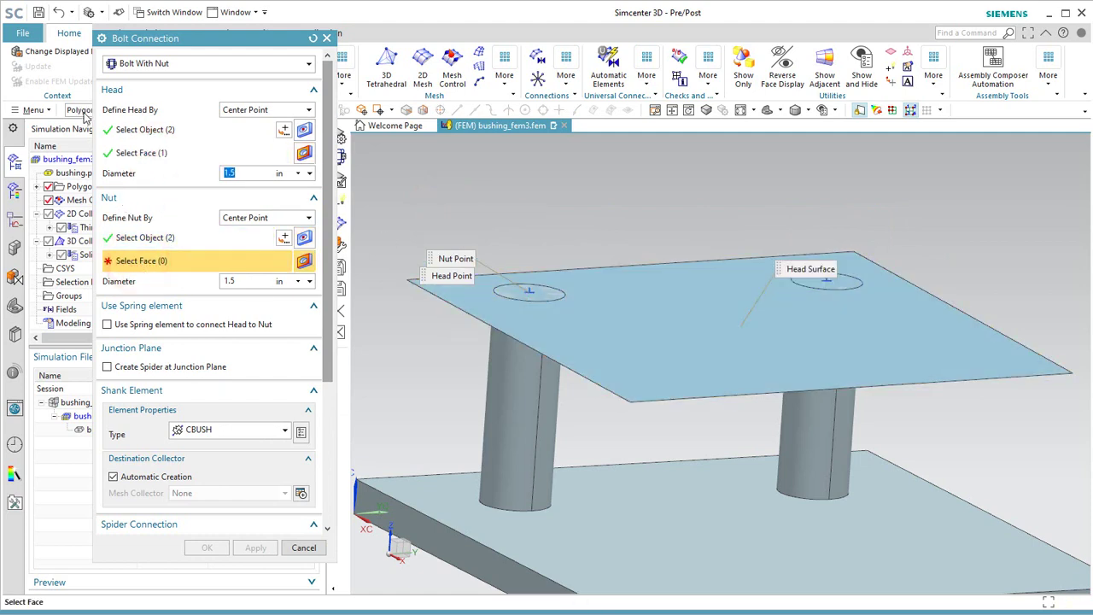
{"action": "left_click", "coordinate": [542, 297]}
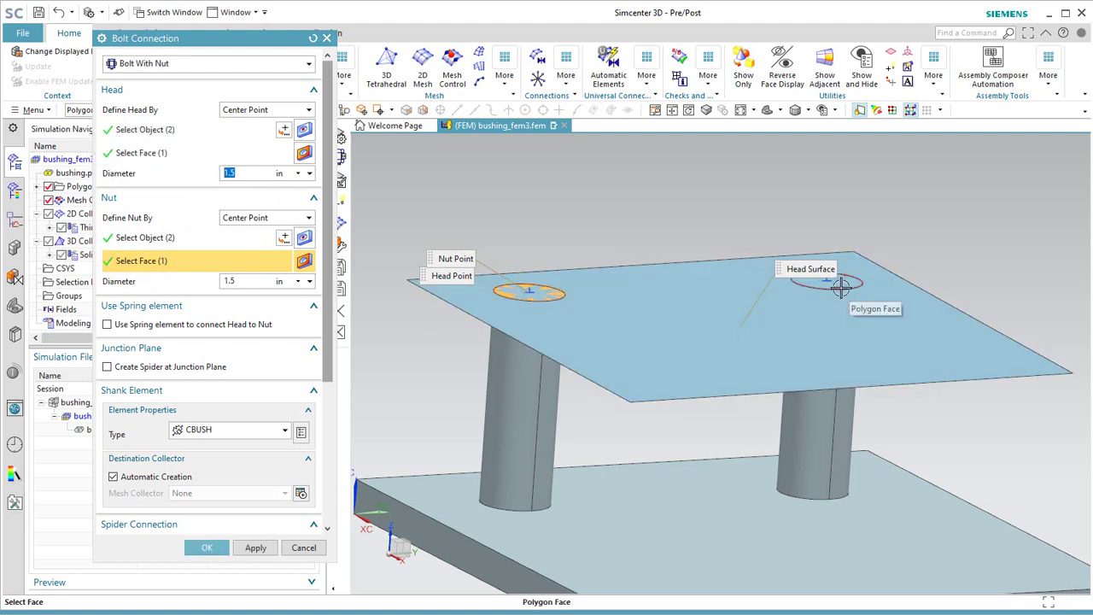
{"action": "left_click", "coordinate": [841, 288]}
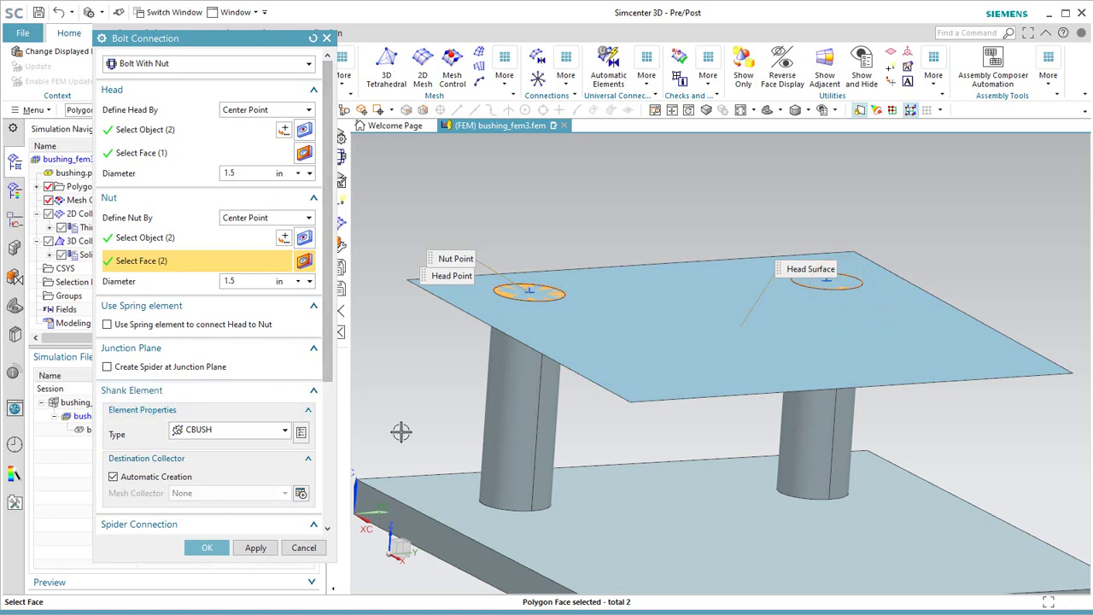
{"action": "left_click_drag", "start_coordinate": [332, 367], "coordinate": [326, 523]}
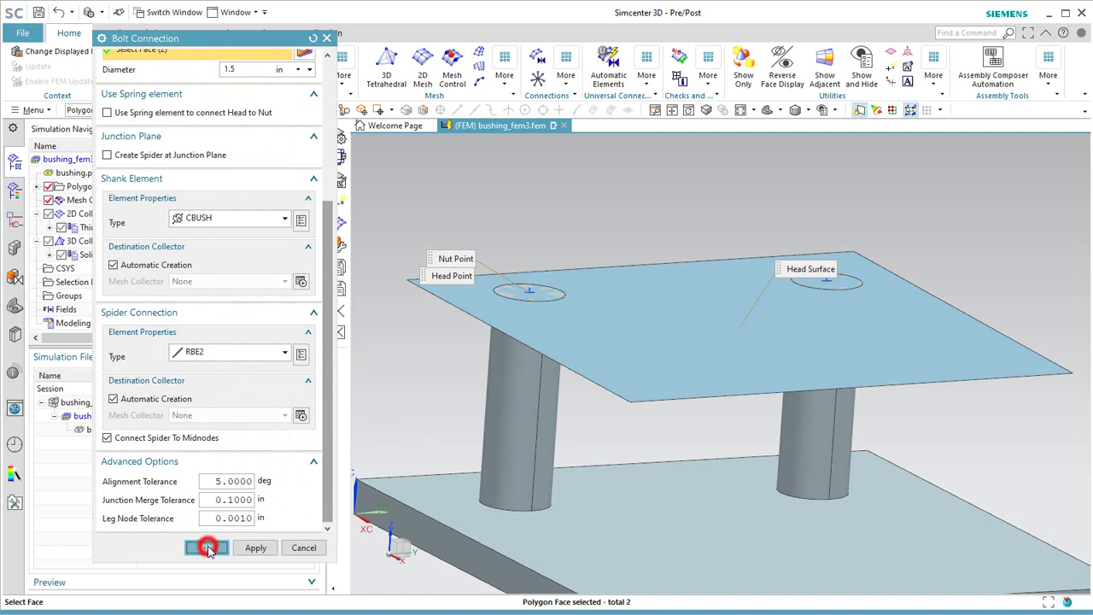
{"action": "left_click", "coordinate": [206, 547]}
Show the 2D and 3D mesh collectors again
{"action": "scroll", "coordinate": [435, 303], "scroll_direction": "up", "scroll_amount": 2}
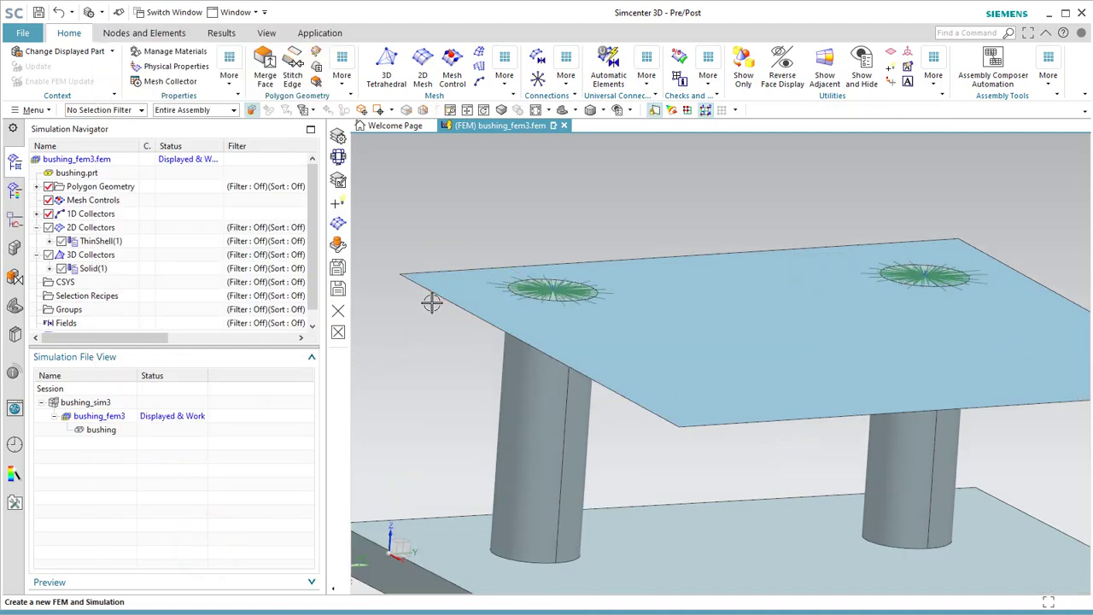
{"action": "left_click", "coordinate": [48, 227]}
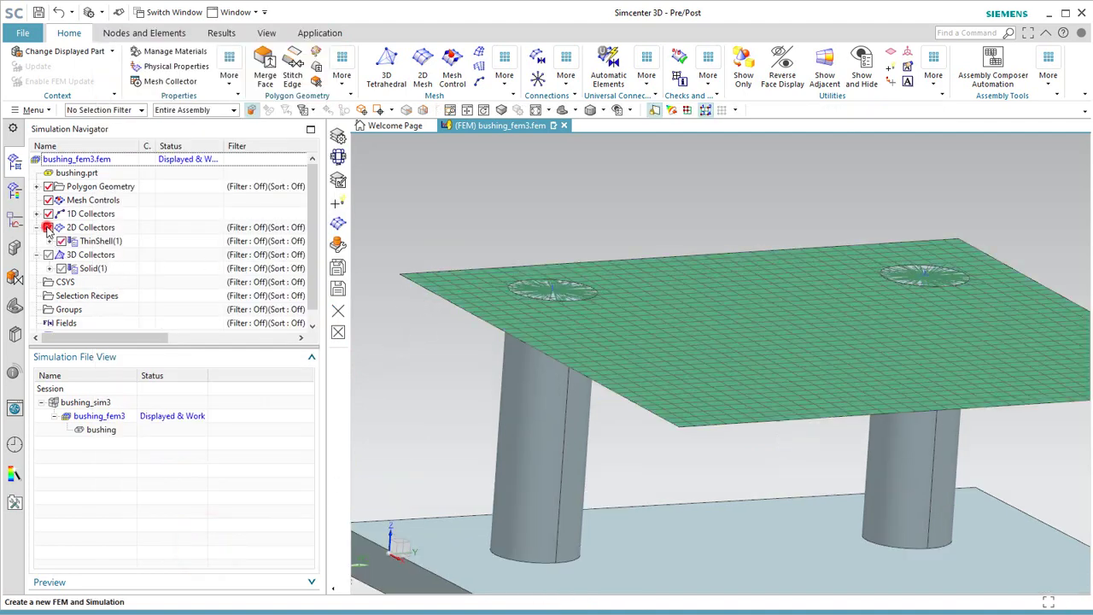
{"action": "left_click", "coordinate": [48, 254]}
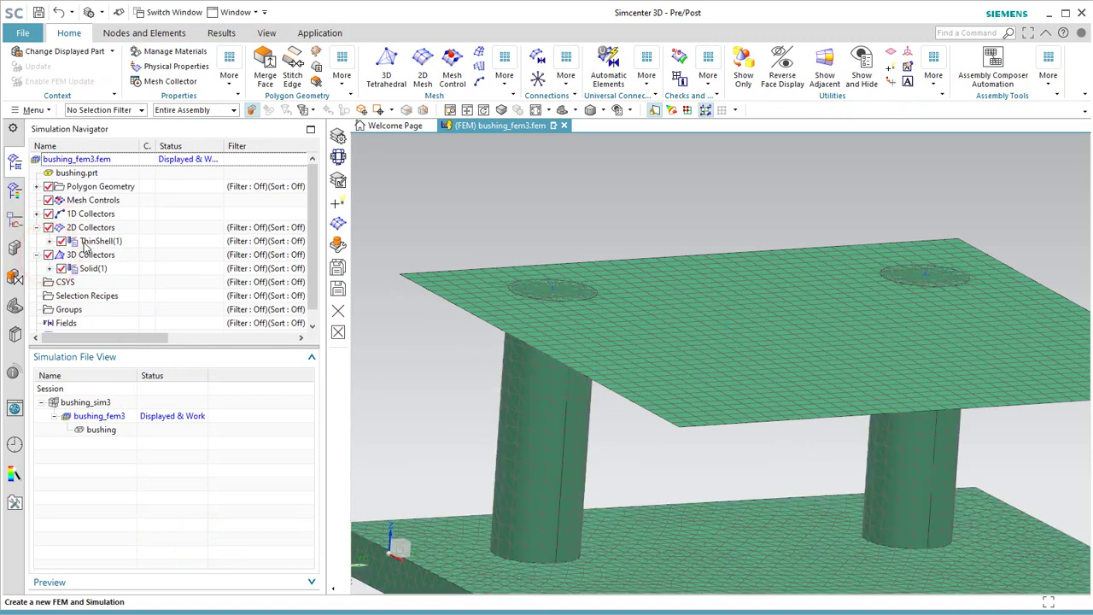
Enable the CSYS override in the associated data of the bolt mesh in the Cbush collector
{"action": "left_click", "coordinate": [50, 241]}
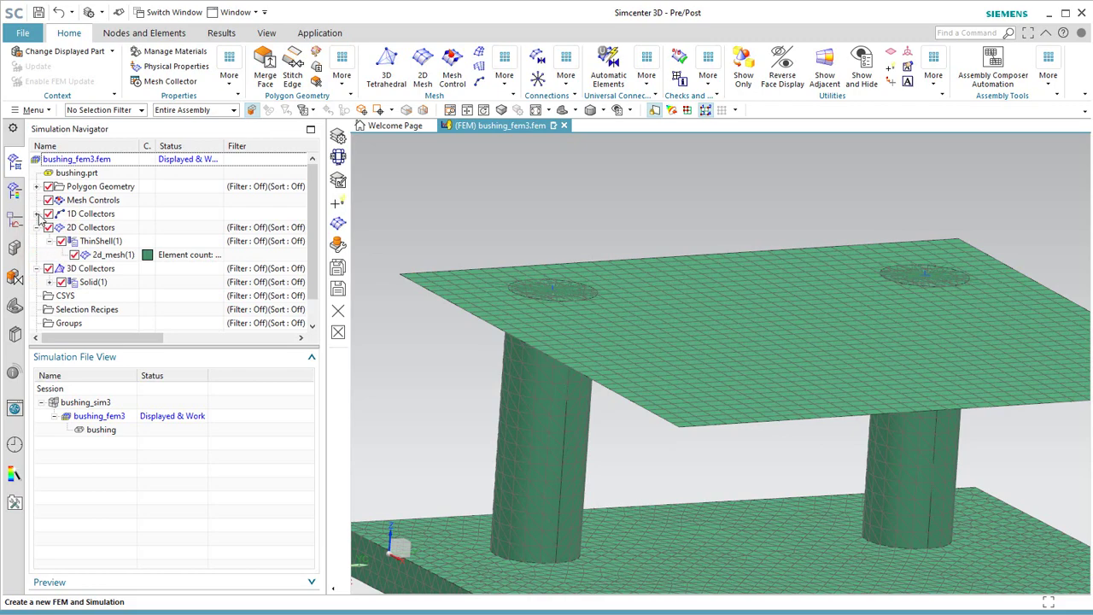
{"action": "left_click", "coordinate": [37, 213]}
{"action": "left_click", "coordinate": [49, 227]}
{"action": "right_click", "coordinate": [109, 241]}
{"action": "left_click", "coordinate": [171, 298]}
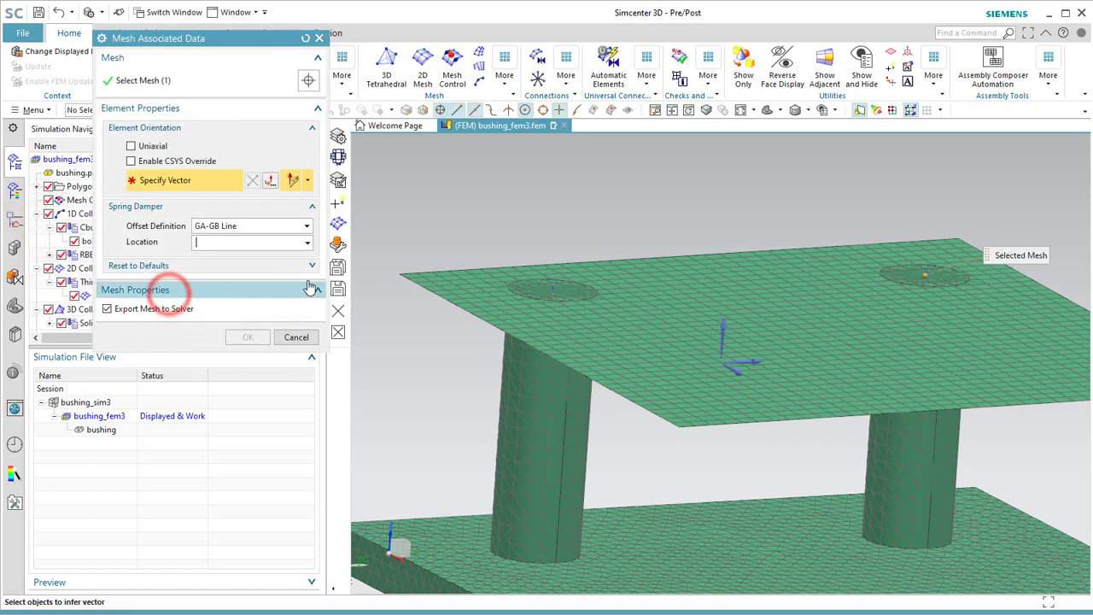
{"action": "left_click", "coordinate": [174, 164]}
{"action": "left_click", "coordinate": [248, 336]}
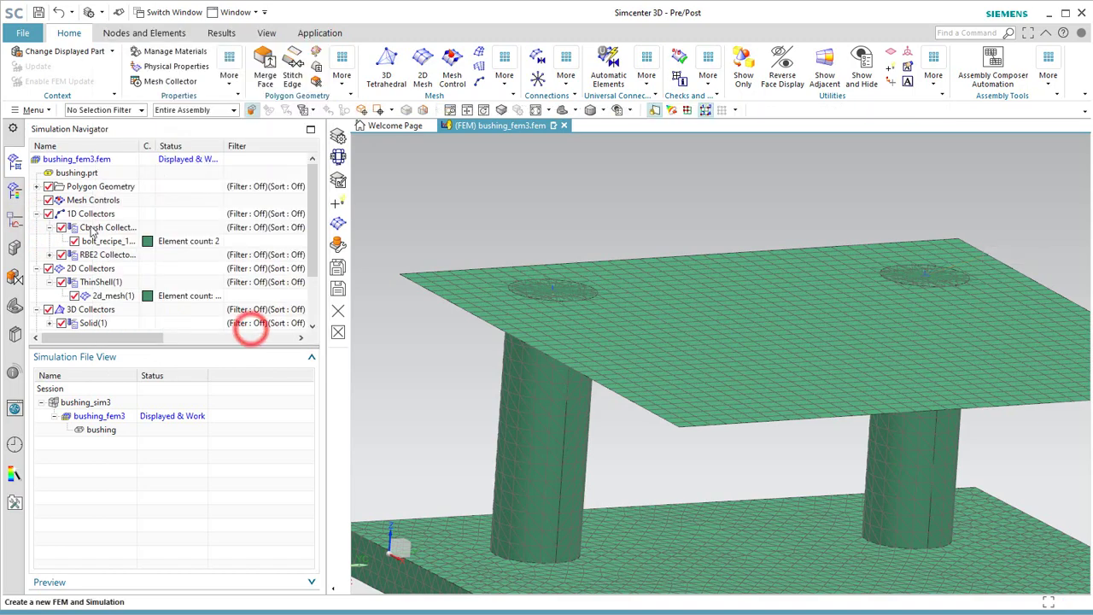
Edit the Cbush collector's PBUSH1 property and set its X, Y and Z translation stiffness to 1e6 lbf/in
{"action": "right_click", "coordinate": [91, 227]}
{"action": "left_click", "coordinate": [120, 292]}
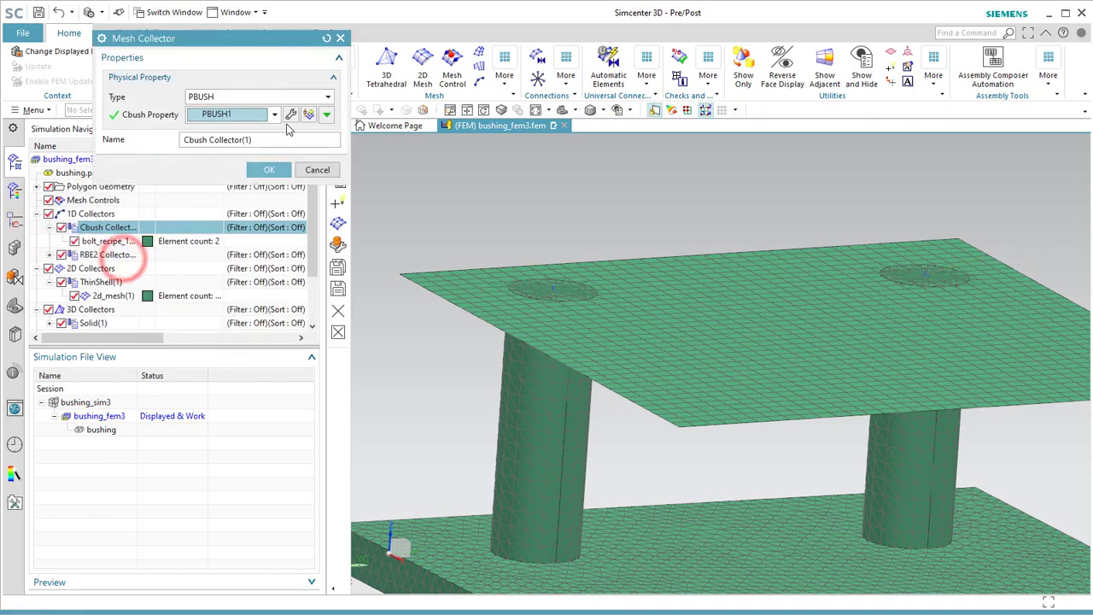
{"action": "left_click", "coordinate": [290, 116]}
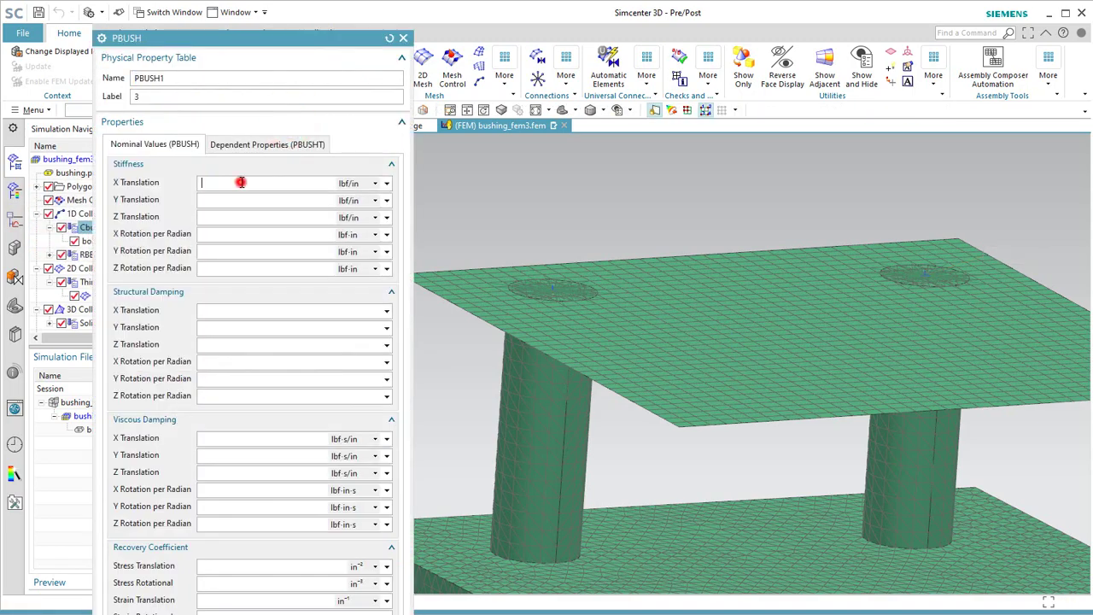
{"action": "type", "text": "1e6"}
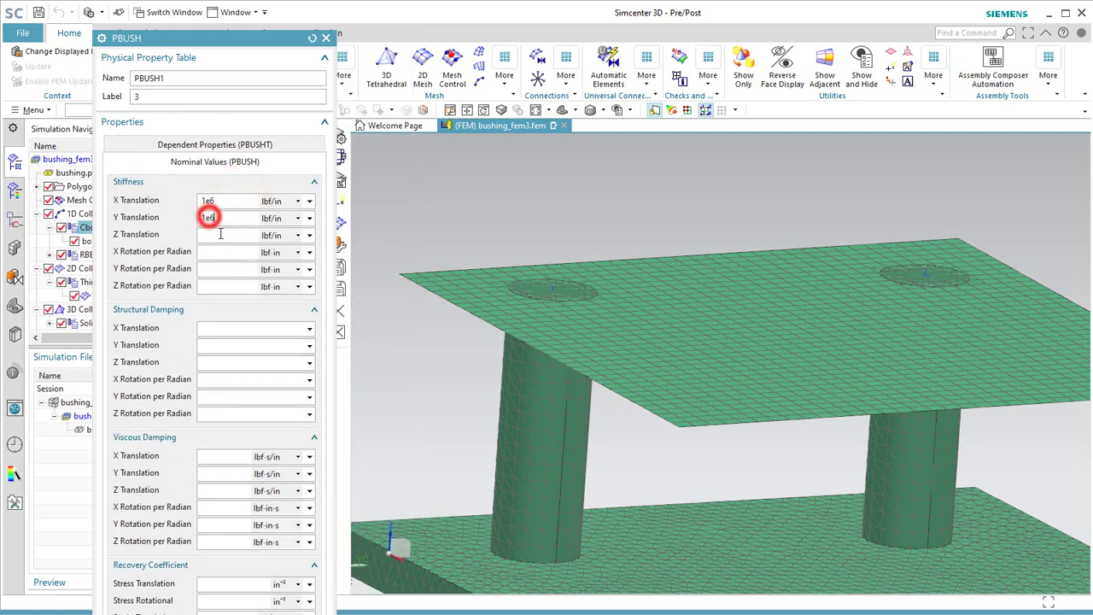
{"action": "left_click", "coordinate": [214, 235]}
{"action": "type", "text": "1e6"}
Set the PBUSH1 X, Y and Z rotation stiffness to 1e6 lbf·in and accept the property and collector
{"action": "left_click", "coordinate": [213, 252]}
{"action": "type", "text": "1e6"}
{"action": "left_click", "coordinate": [214, 269]}
{"action": "type", "text": "1e6"}
{"action": "left_click", "coordinate": [220, 286]}
{"action": "type", "text": "1e6"}
{"action": "middle_click", "coordinate": [245, 526]}
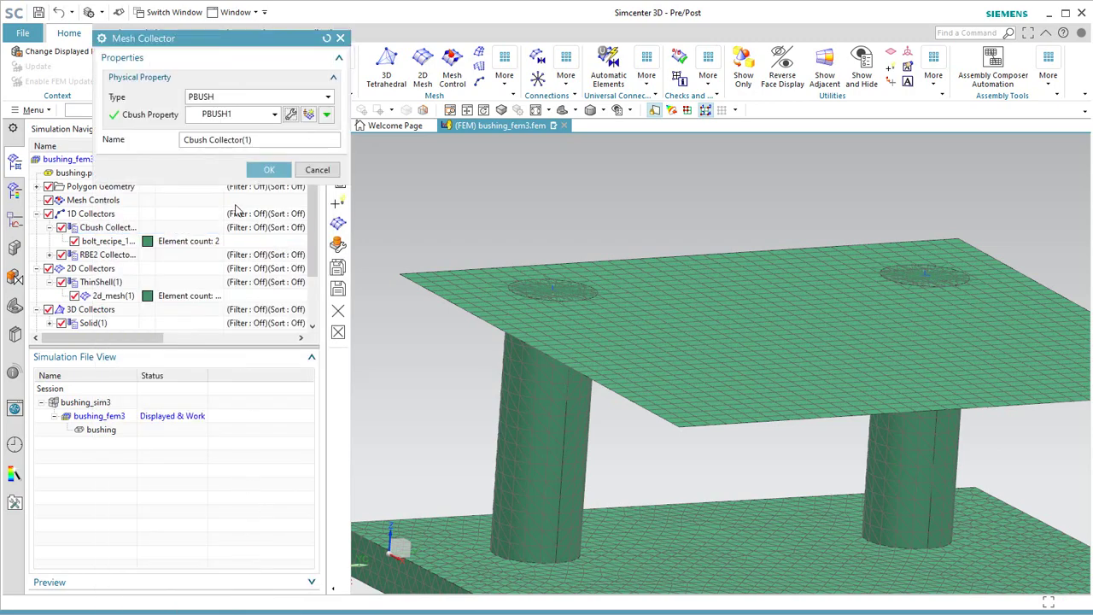
{"action": "left_click", "coordinate": [258, 175]}
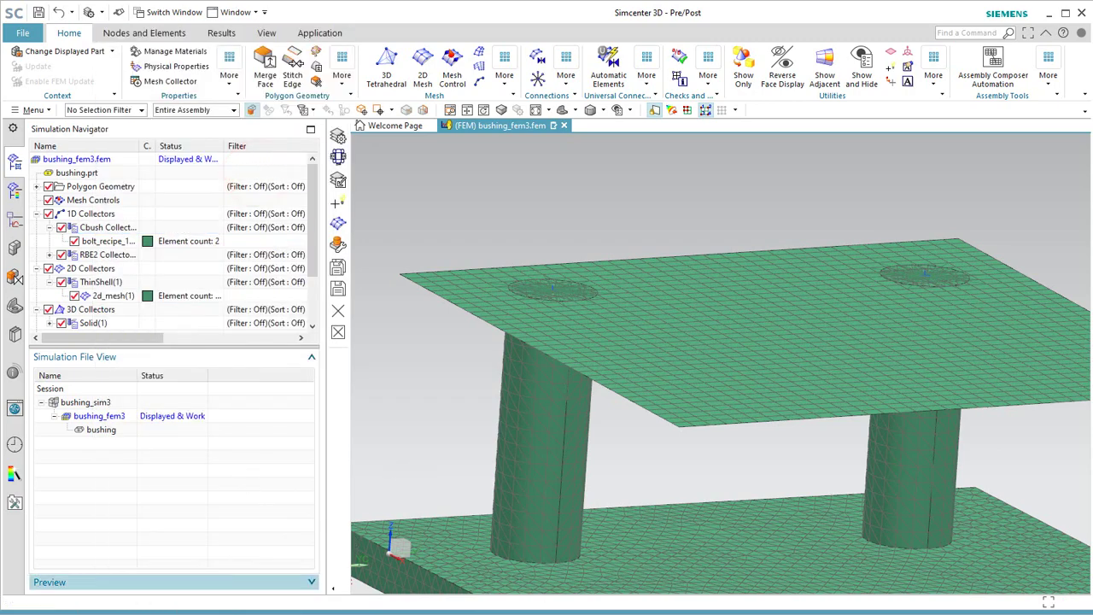
Switch to the bushing_sim3 simulation and apply a Fixed Translation constraint to the underside of the base plate
{"action": "double_click", "coordinate": [102, 403]}
{"action": "scroll", "coordinate": [128, 256], "scroll_direction": "down", "scroll_amount": 2}
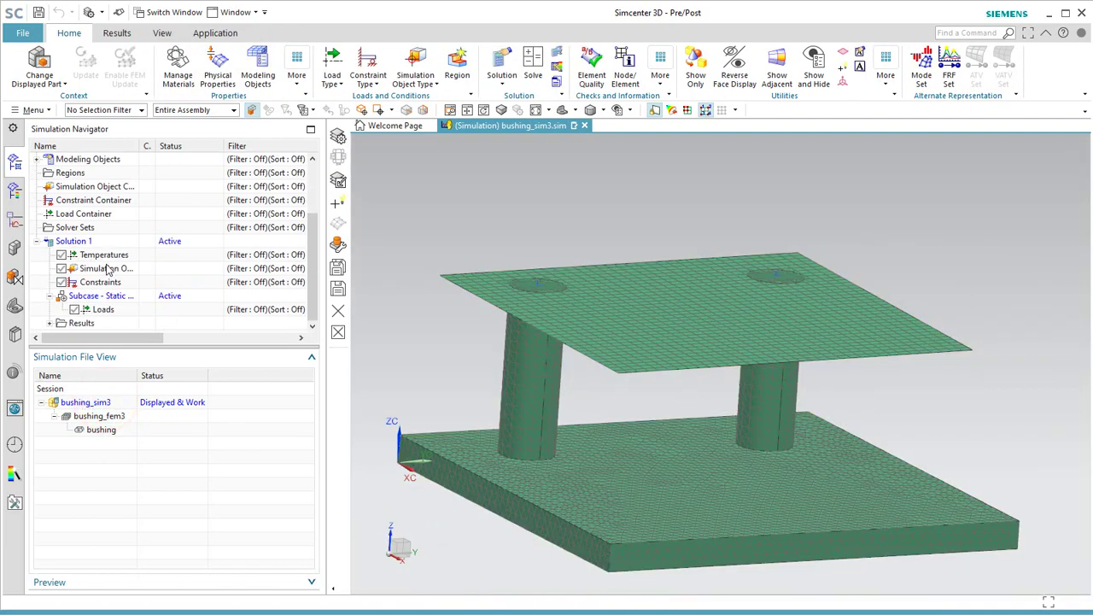
{"action": "left_click", "coordinate": [369, 70]}
{"action": "left_click", "coordinate": [396, 150]}
{"action": "middle_click_drag", "start_coordinate": [534, 374], "coordinate": [540, 357]}
{"action": "left_click", "coordinate": [565, 479]}
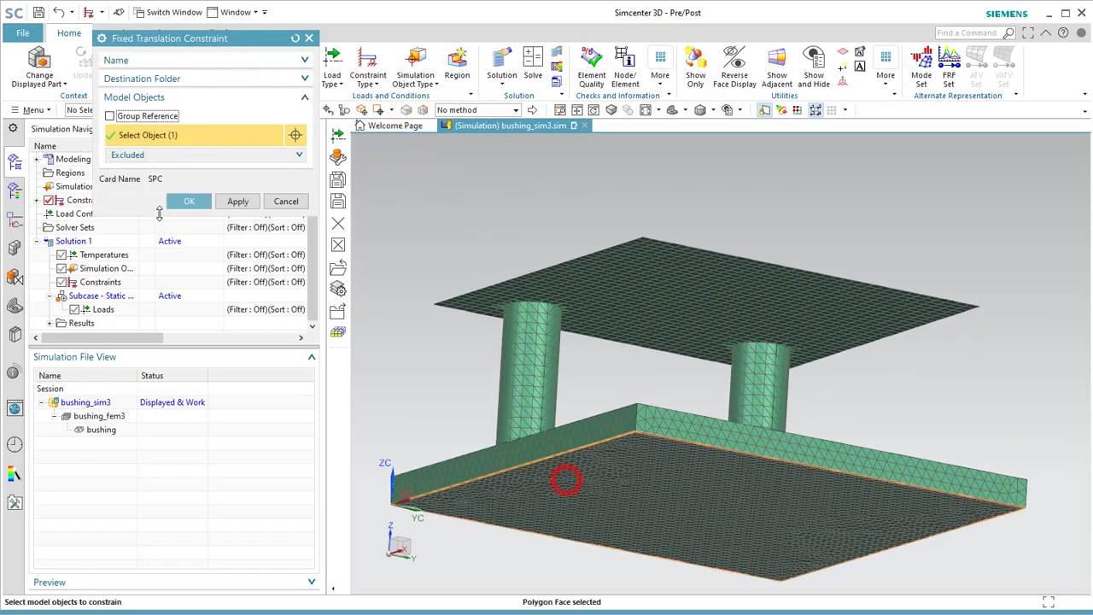
{"action": "left_click", "coordinate": [189, 200]}
Apply a gravity load of 386.22 in/s² along the ZC direction to the whole model
{"action": "left_click", "coordinate": [332, 68]}
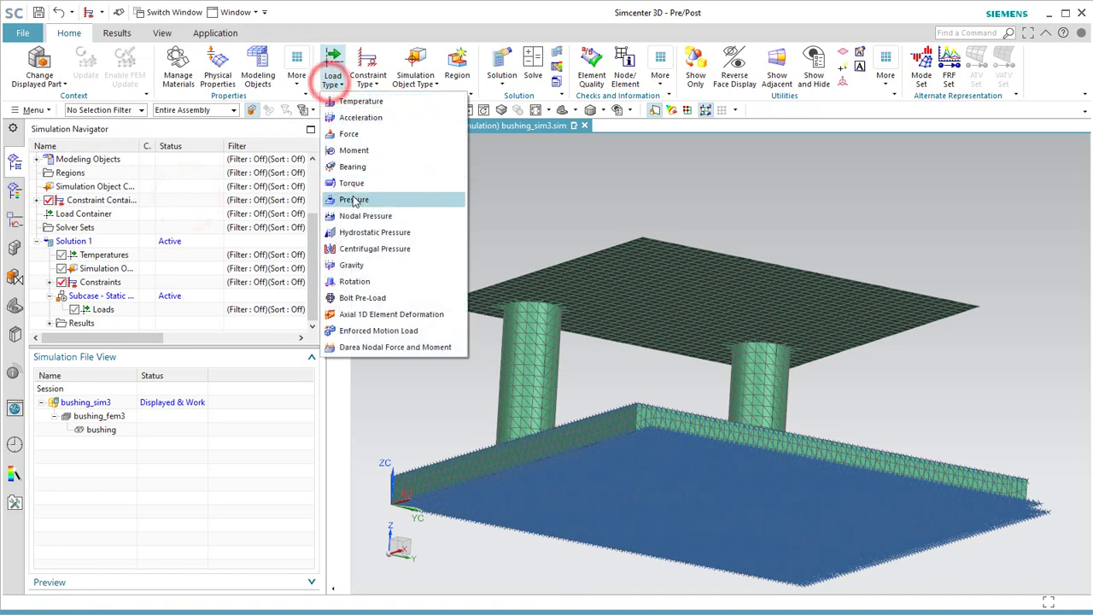
{"action": "left_click", "coordinate": [352, 265]}
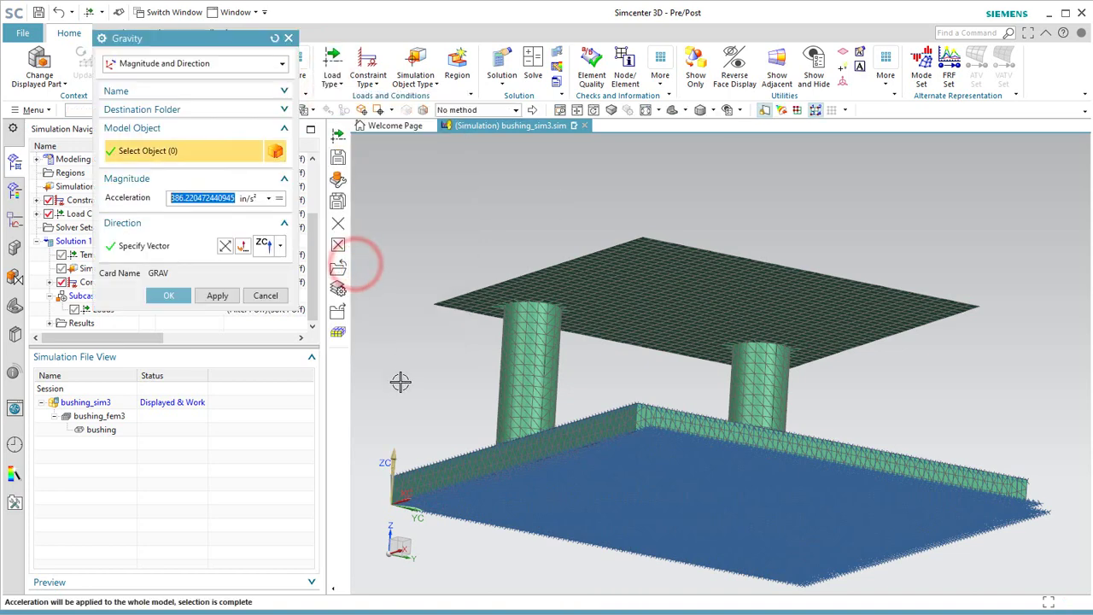
{"action": "left_click", "coordinate": [167, 295]}
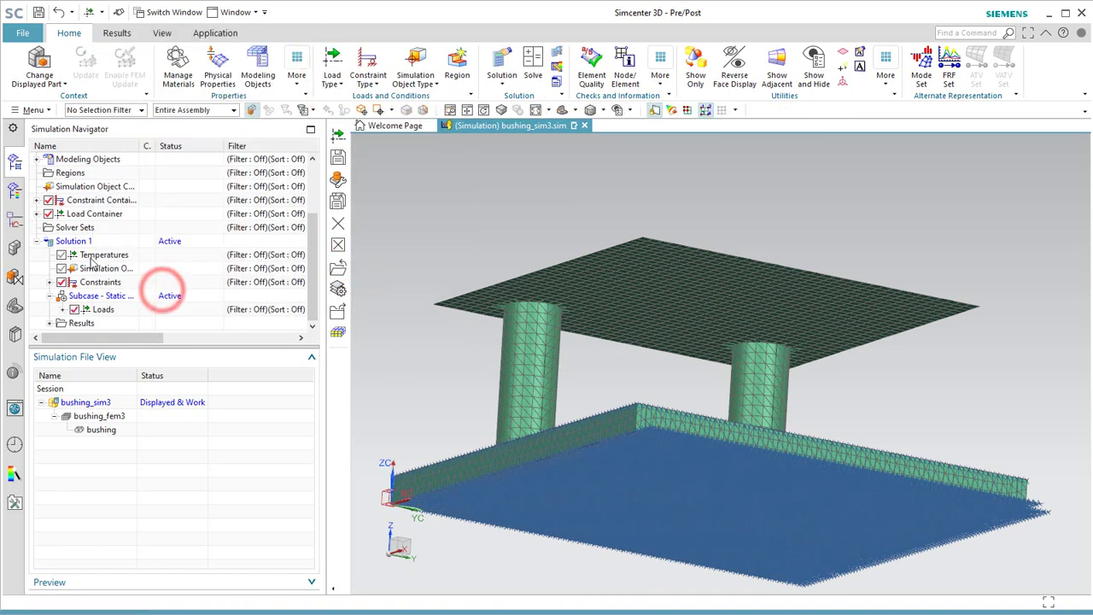
Solve Solution 1, close the information and job monitor windows, and decline reviewing the solver messages
{"action": "right_click", "coordinate": [75, 227]}
{"action": "right_click", "coordinate": [74, 241]}
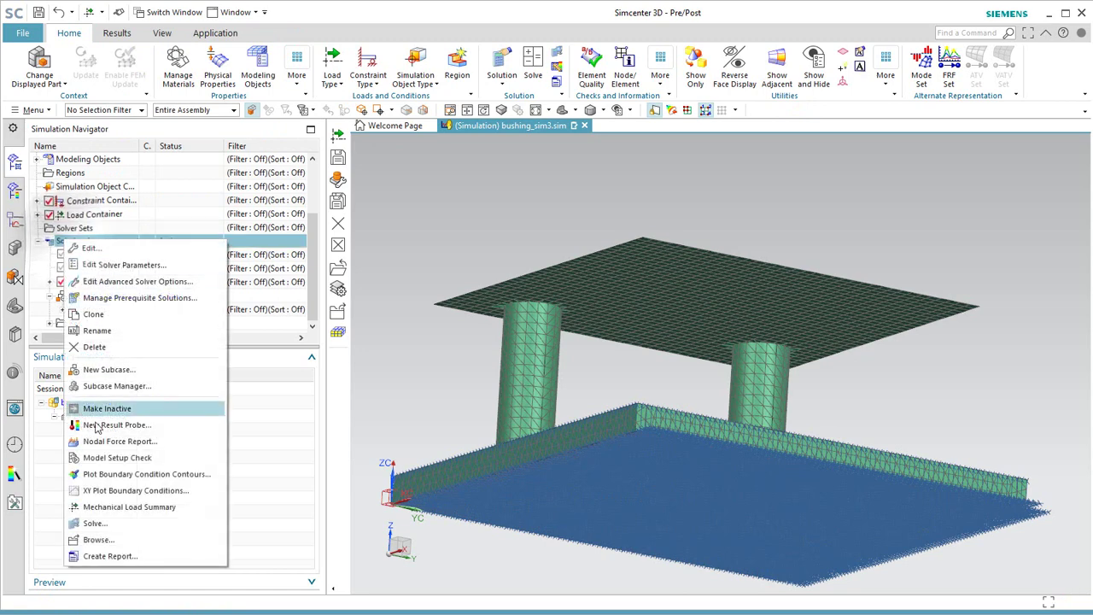
{"action": "left_click", "coordinate": [98, 521]}
{"action": "left_click", "coordinate": [217, 213]}
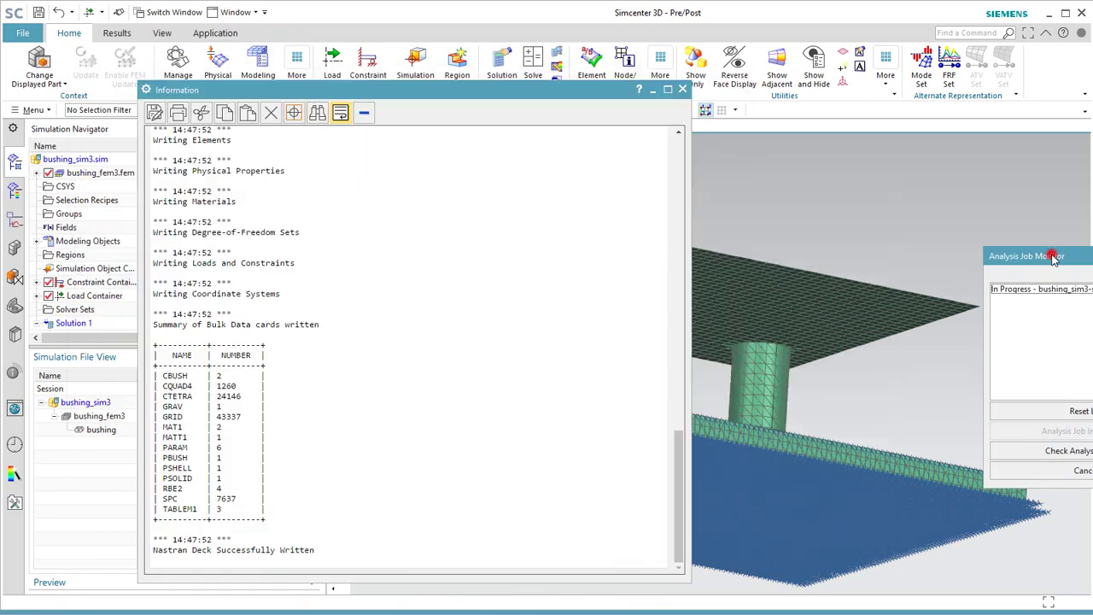
{"action": "left_click_drag", "start_coordinate": [1054, 251], "coordinate": [911, 200]}
{"action": "left_click", "coordinate": [944, 414]}
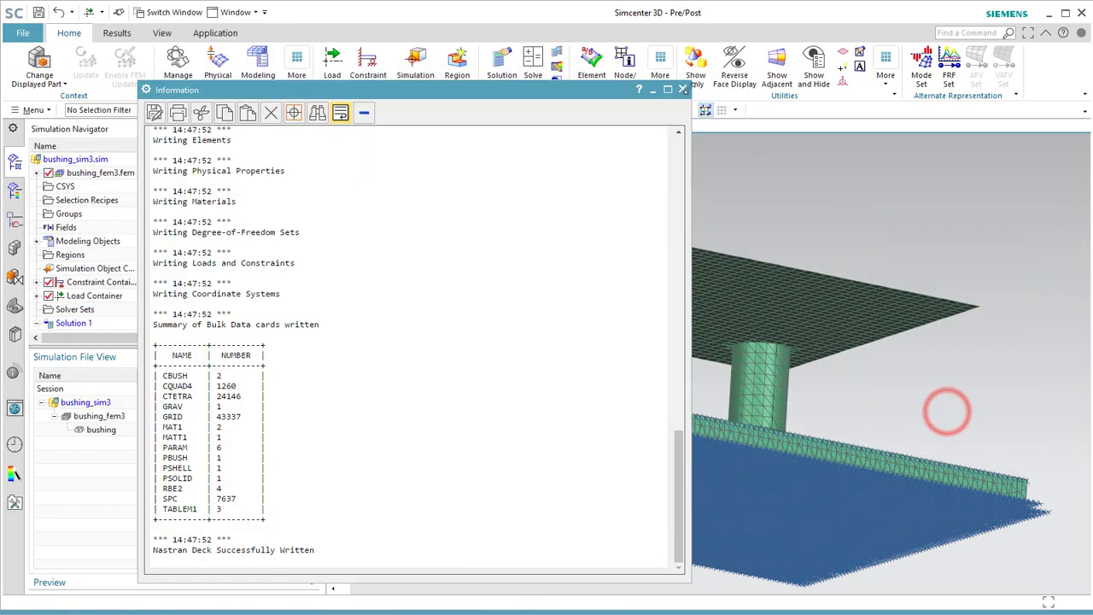
{"action": "left_click", "coordinate": [682, 89]}
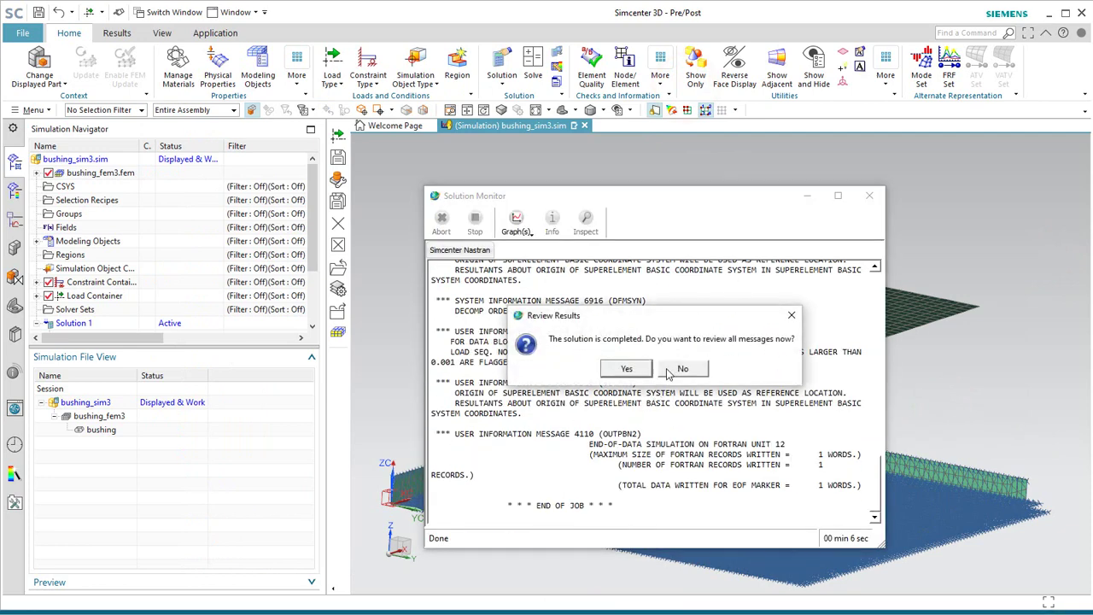
{"action": "left_click", "coordinate": [683, 370]}
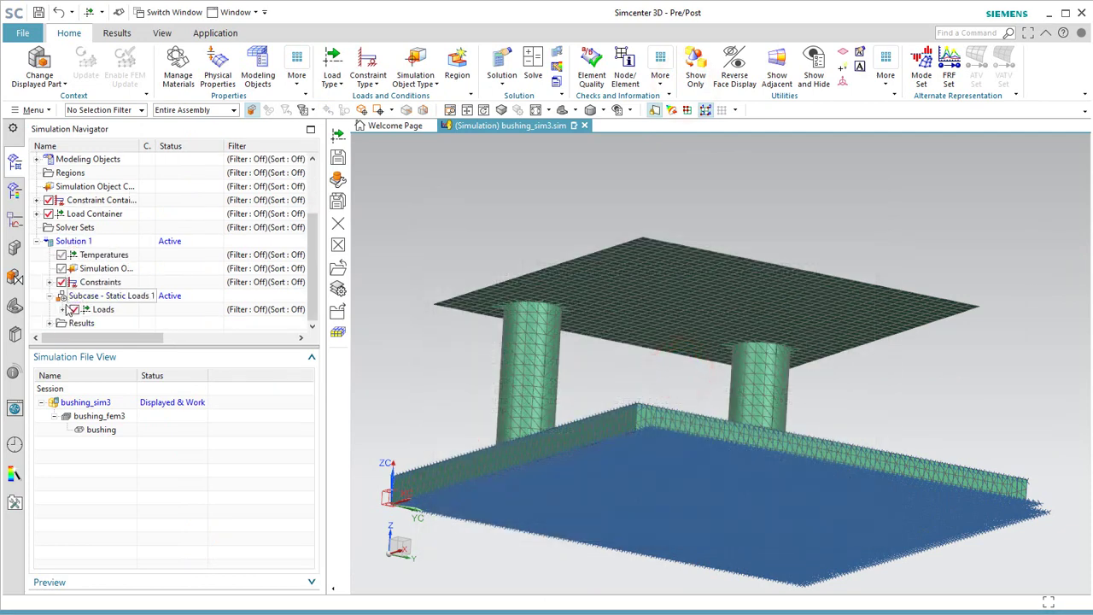
Load the structural results of Solution 1 and plot the nodal displacement magnitude on the deformed model
{"action": "double_click", "coordinate": [102, 326]}
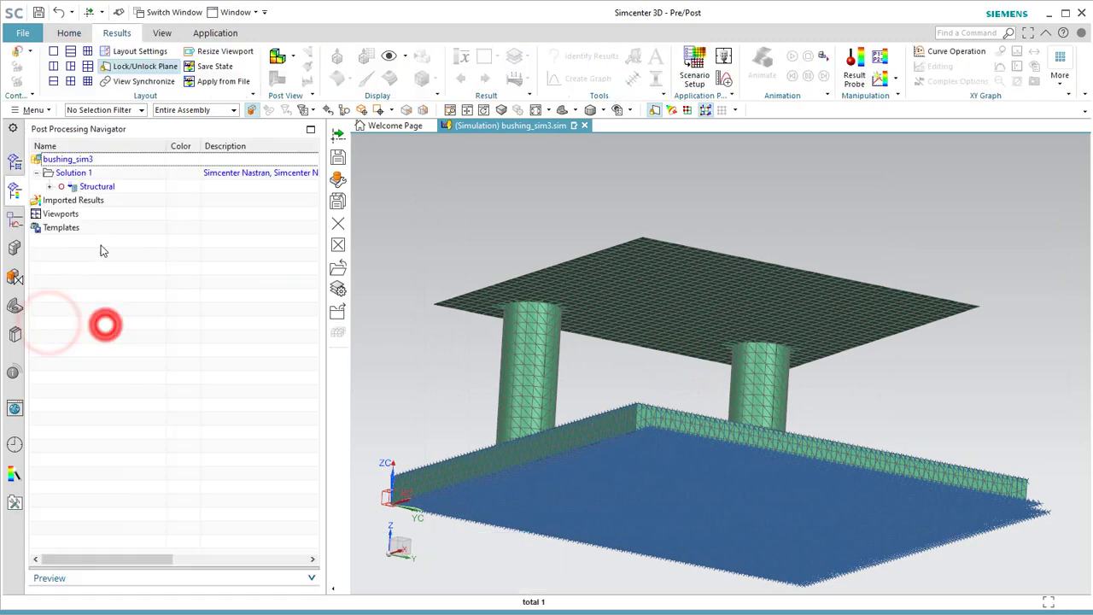
{"action": "left_click", "coordinate": [62, 186]}
{"action": "double_click", "coordinate": [109, 201]}
{"action": "middle_click_drag", "start_coordinate": [600, 345], "coordinate": [568, 349]}
{"action": "left_click", "coordinate": [15, 163]}
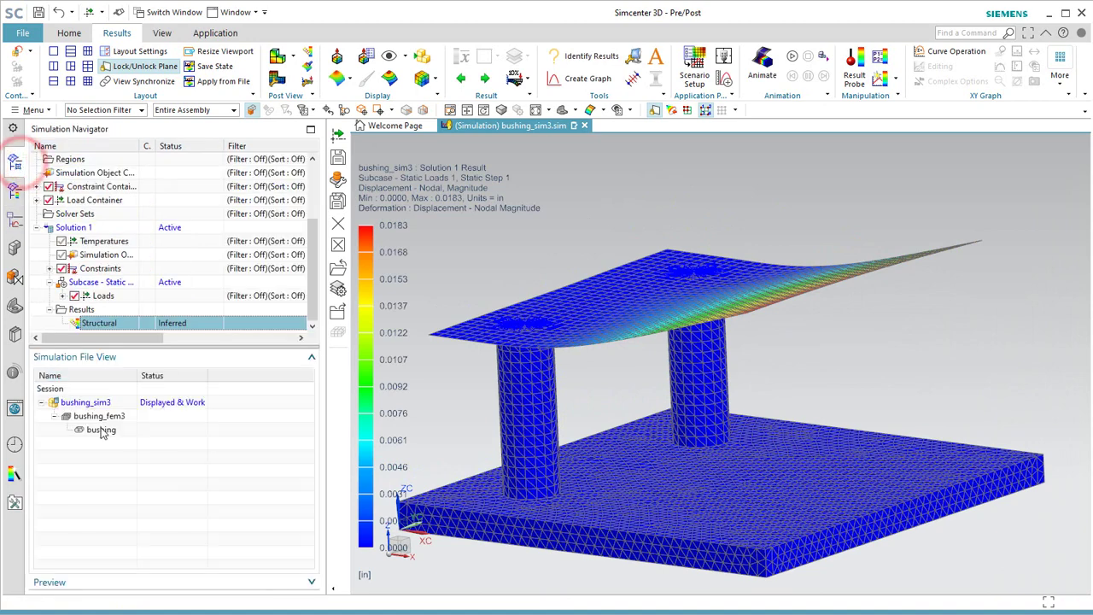
Display the bushing part and move the cylindrical face of the post farther from the ZC axis by 3.5 in with Move Face
{"action": "double_click", "coordinate": [100, 430]}
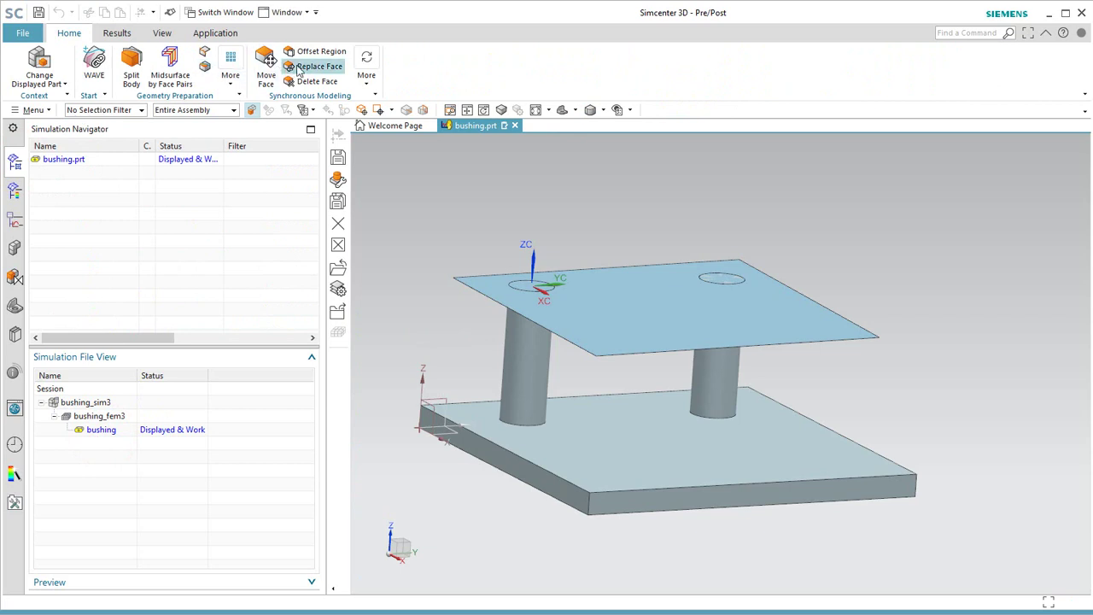
{"action": "left_click", "coordinate": [267, 60]}
{"action": "left_click", "coordinate": [722, 401]}
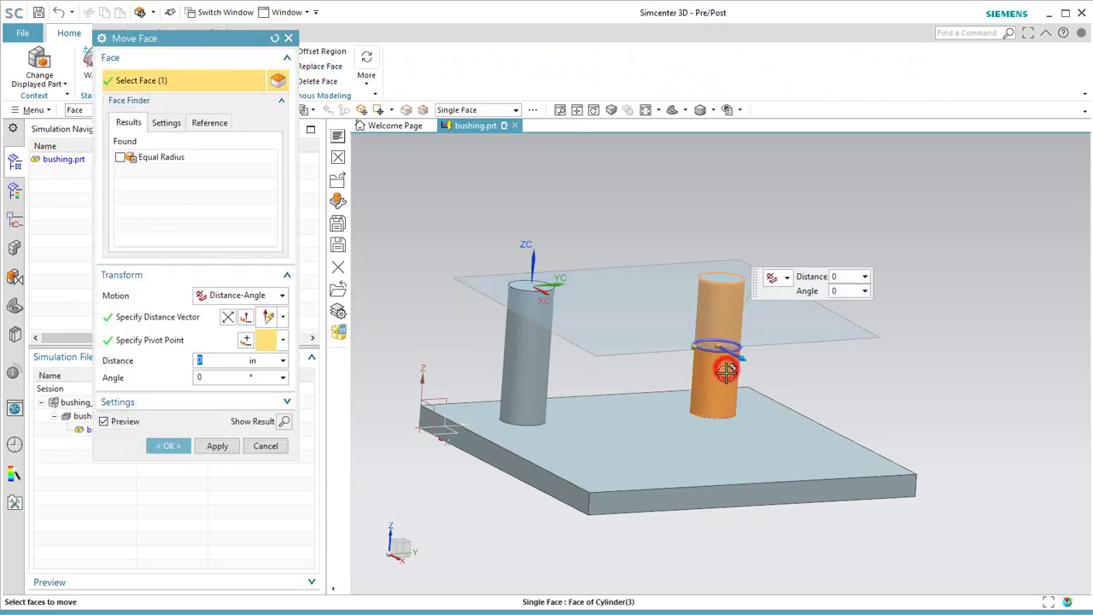
{"action": "left_click_drag", "start_coordinate": [756, 376], "coordinate": [794, 427]}
{"action": "left_click", "coordinate": [217, 446]}
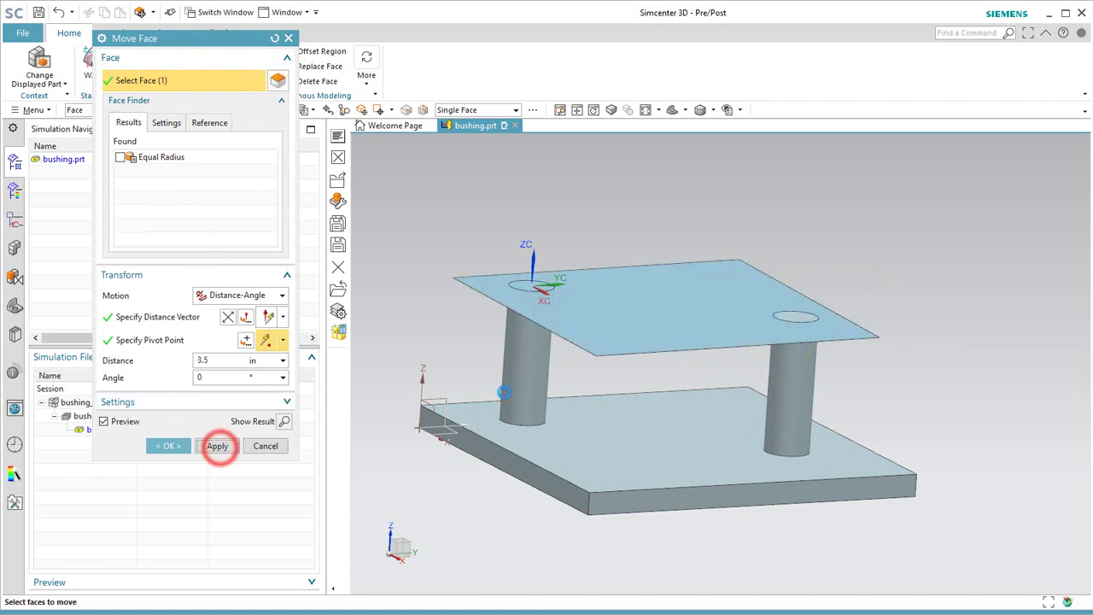
Move the cylindrical face of the post at the work coordinate system inward from the plate's edge
{"action": "left_click", "coordinate": [543, 369]}
{"action": "left_click_drag", "start_coordinate": [550, 365], "coordinate": [580, 381]}
{"action": "left_click", "coordinate": [179, 446]}
Switch to bushing_fem3, close the polygon body update log, and update the mesh and bolt connections to the moved posts
{"action": "double_click", "coordinate": [98, 415]}
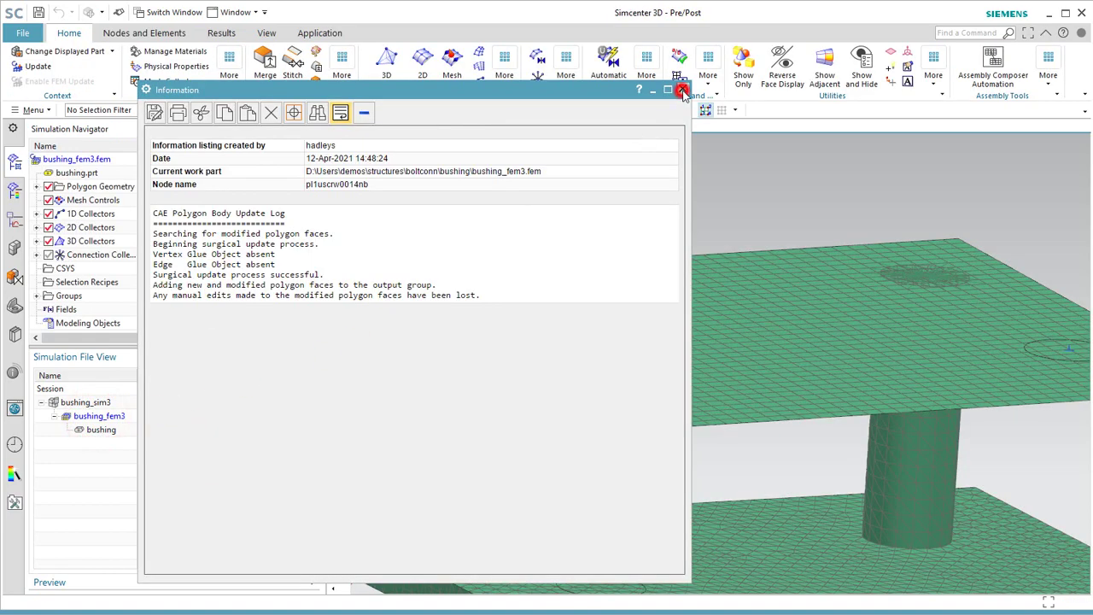
{"action": "left_click", "coordinate": [682, 92]}
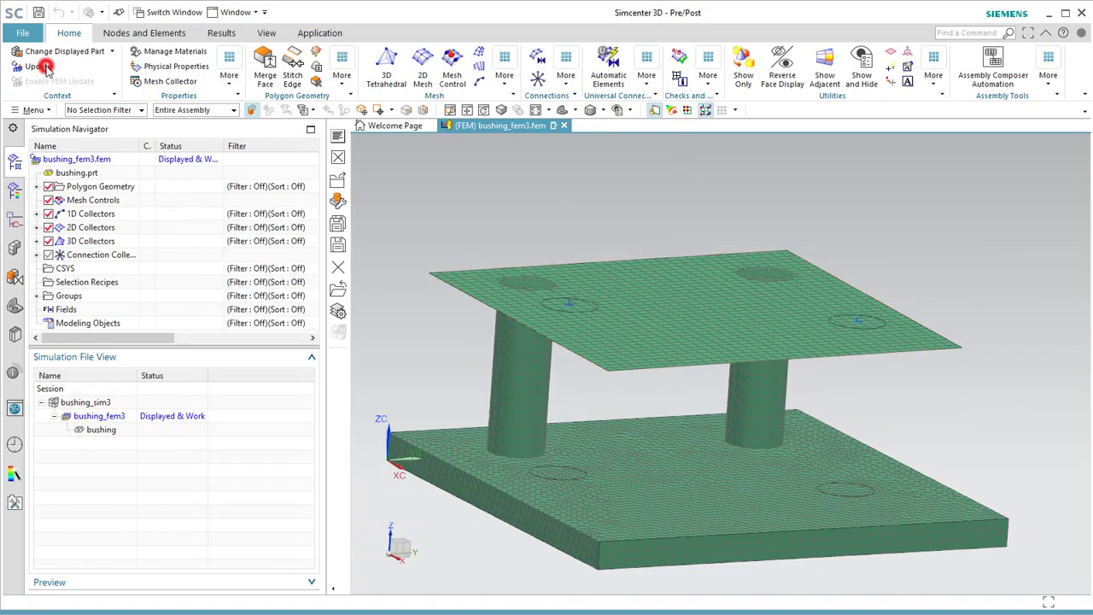
{"action": "left_click", "coordinate": [46, 68]}
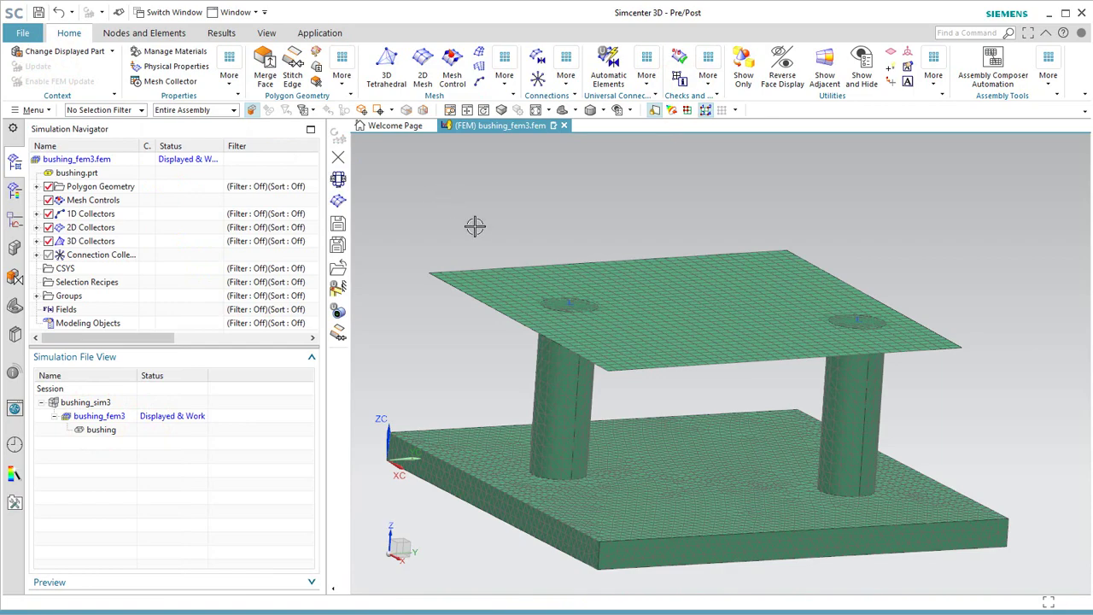
{"action": "middle_click_drag", "start_coordinate": [521, 259], "coordinate": [517, 294]}
{"action": "scroll", "coordinate": [517, 312], "scroll_direction": "up", "scroll_amount": 3}
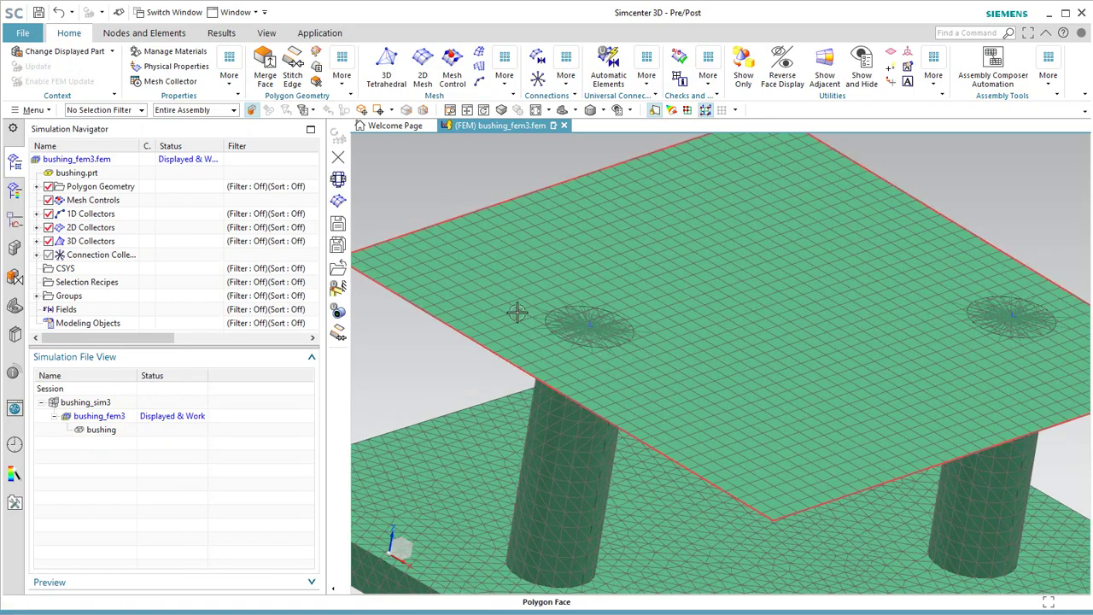
{"action": "scroll", "coordinate": [517, 311], "scroll_direction": "down", "scroll_amount": 2}
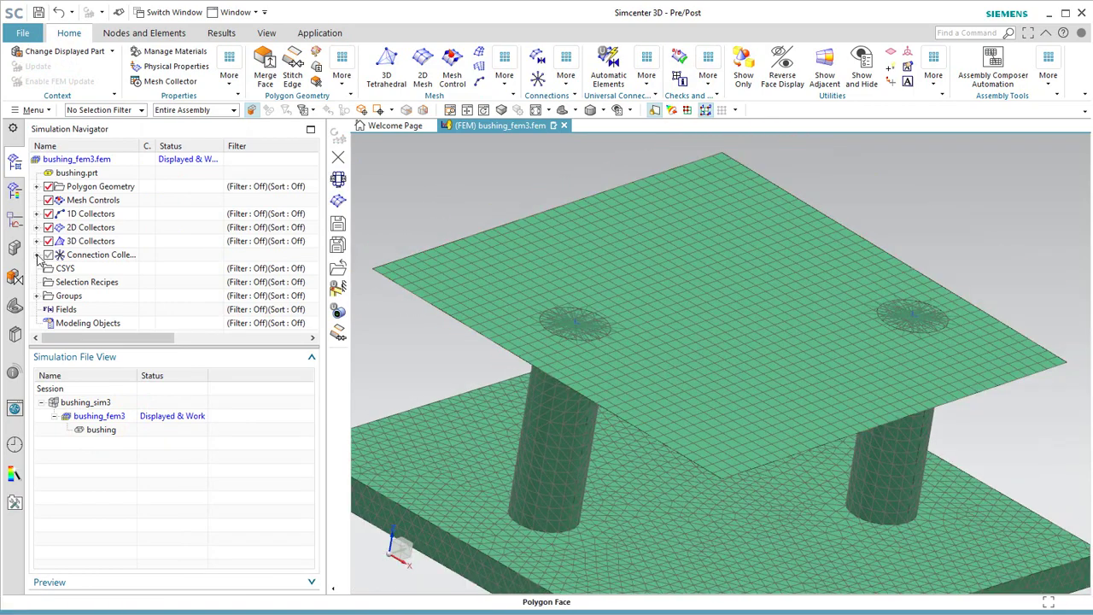
Switch to bushing_sim3, clone Solution 1, and rename the copy as s2
{"action": "double_click", "coordinate": [86, 403]}
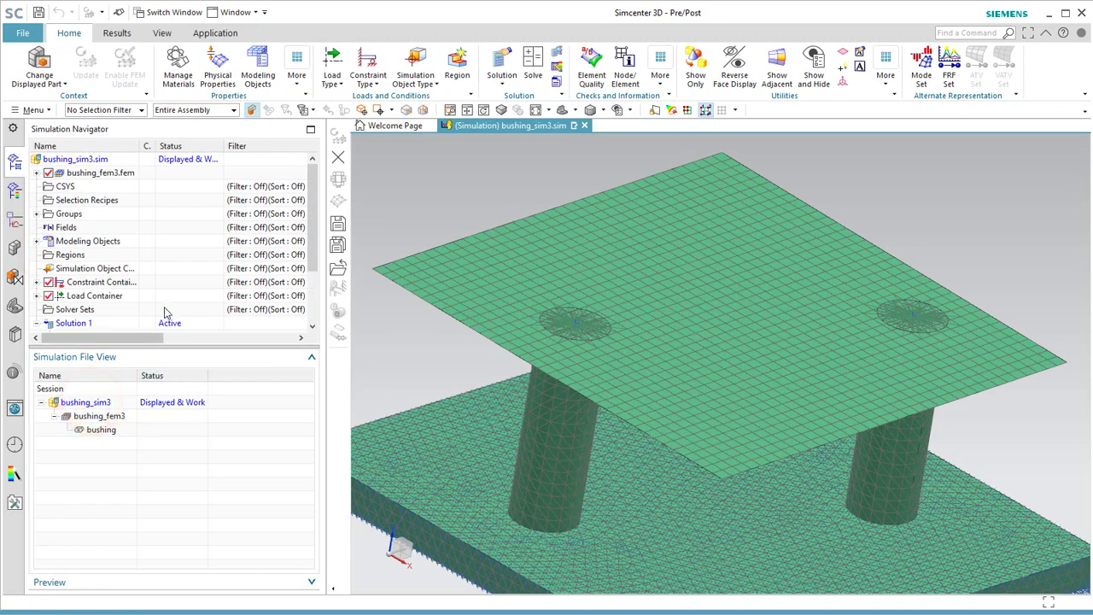
{"action": "right_click", "coordinate": [72, 242]}
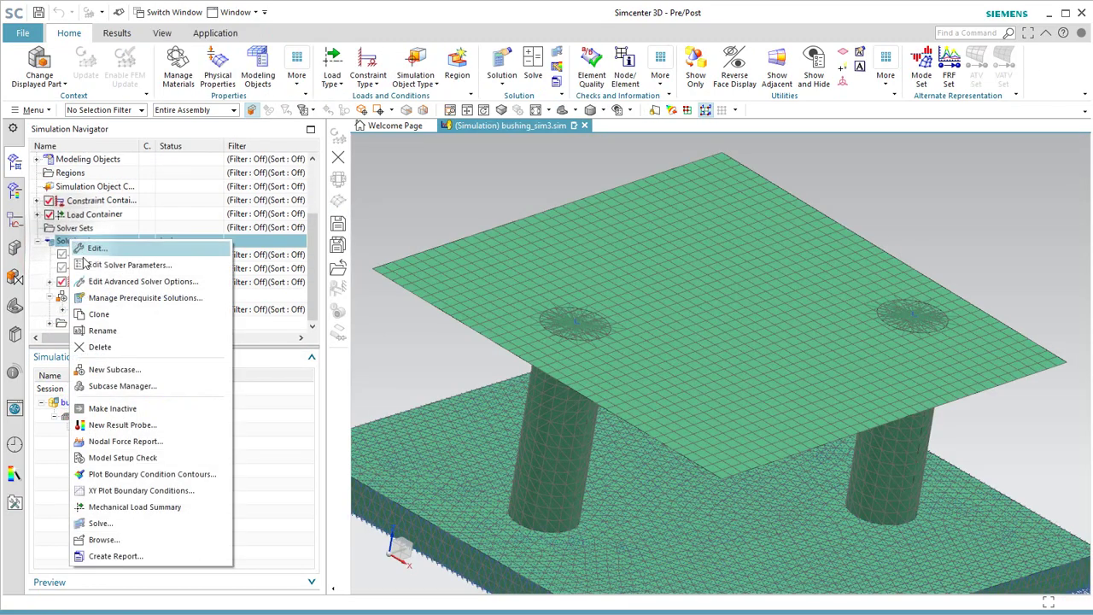
{"action": "left_click", "coordinate": [117, 314]}
{"action": "right_click", "coordinate": [94, 255]}
{"action": "left_click", "coordinate": [151, 343]}
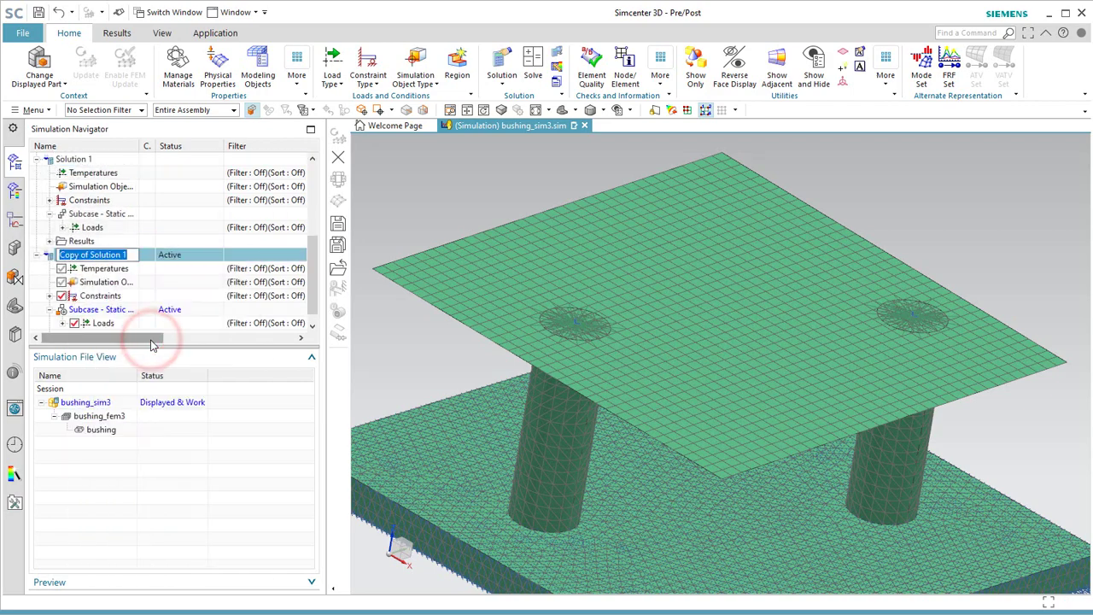
{"action": "key", "text": "Return"}
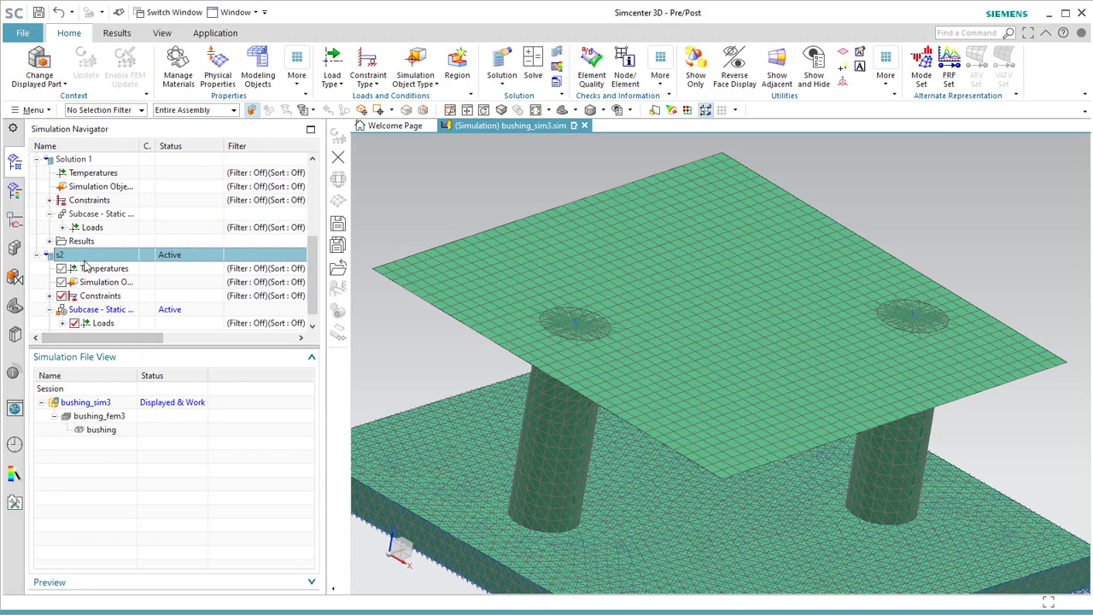
Solve solution s2 and close the solution monitor and information windows
{"action": "right_click", "coordinate": [86, 258]}
{"action": "left_click", "coordinate": [140, 536]}
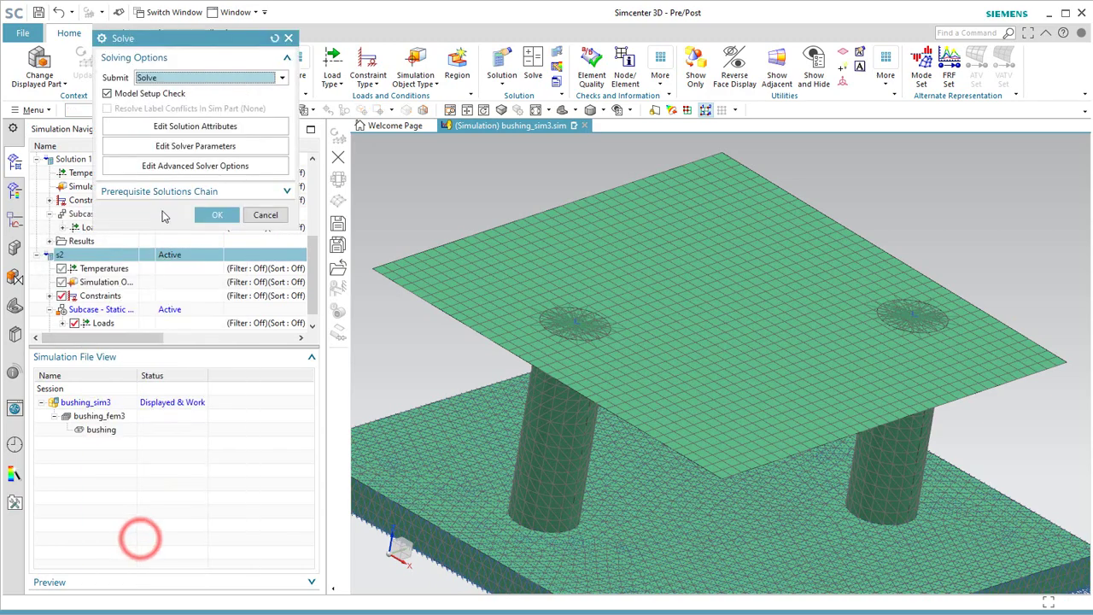
{"action": "key", "text": "Return"}
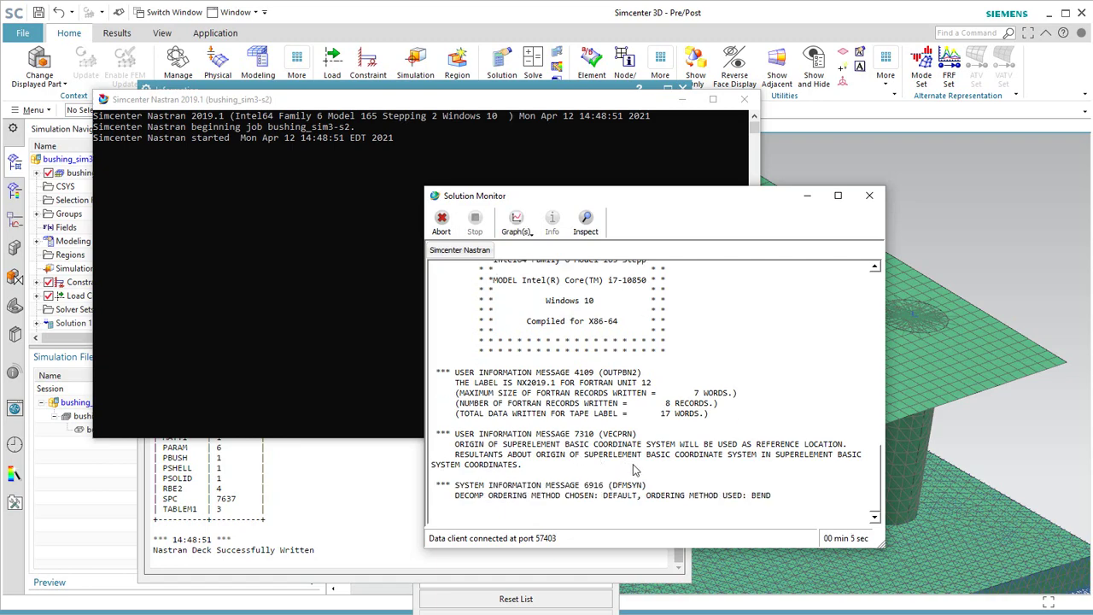
{"action": "left_click", "coordinate": [682, 369]}
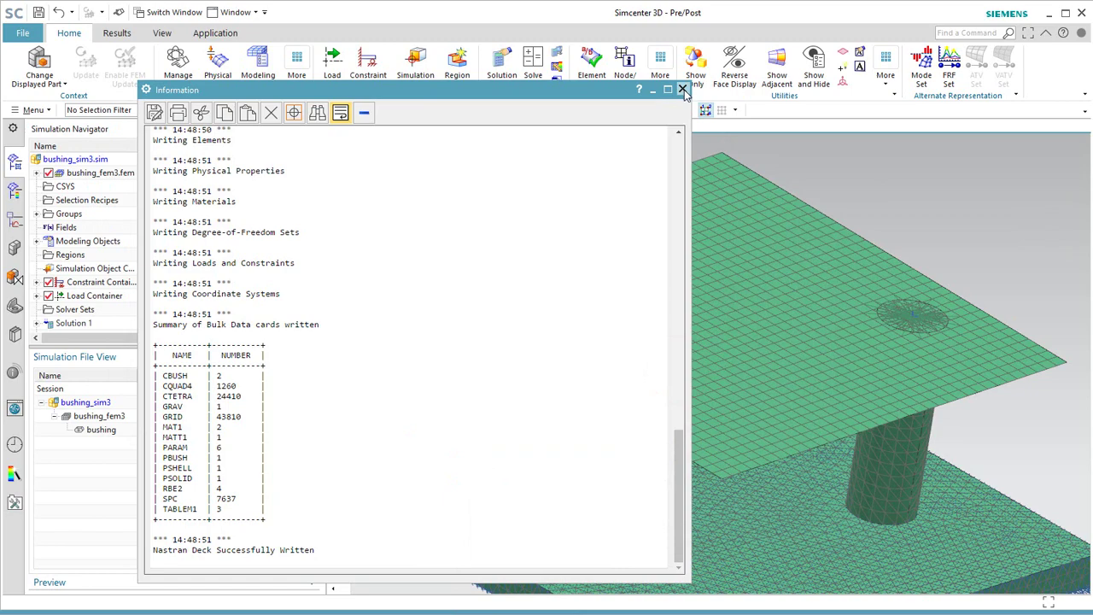
{"action": "left_click", "coordinate": [682, 90]}
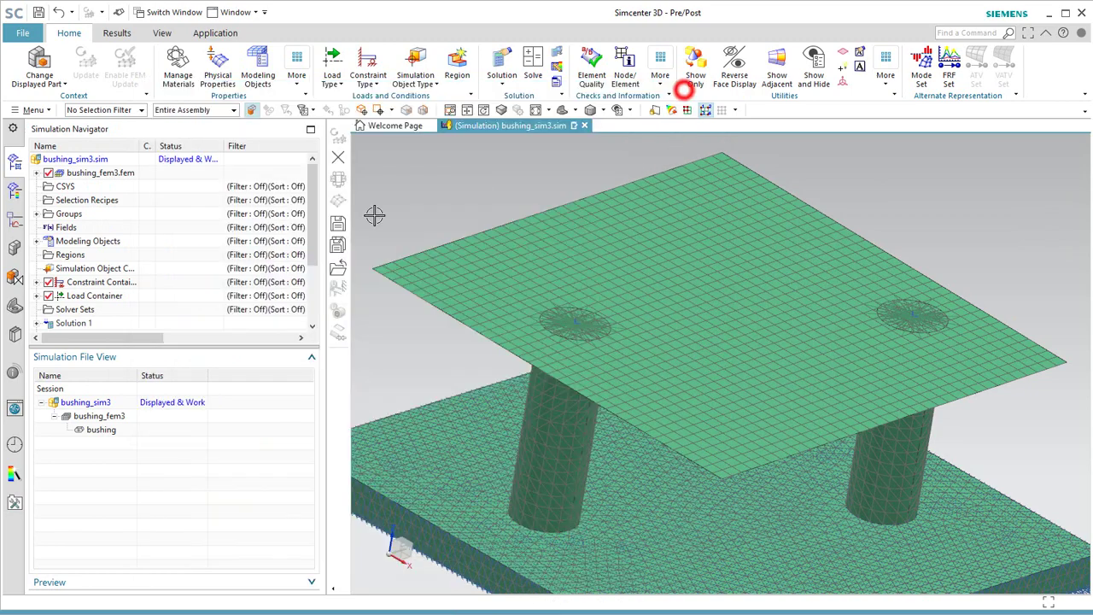
Open the structural results of s2, set up two side-by-side viewports, and plot Solution 1's nodal displacement in the first
{"action": "left_click", "coordinate": [50, 322]}
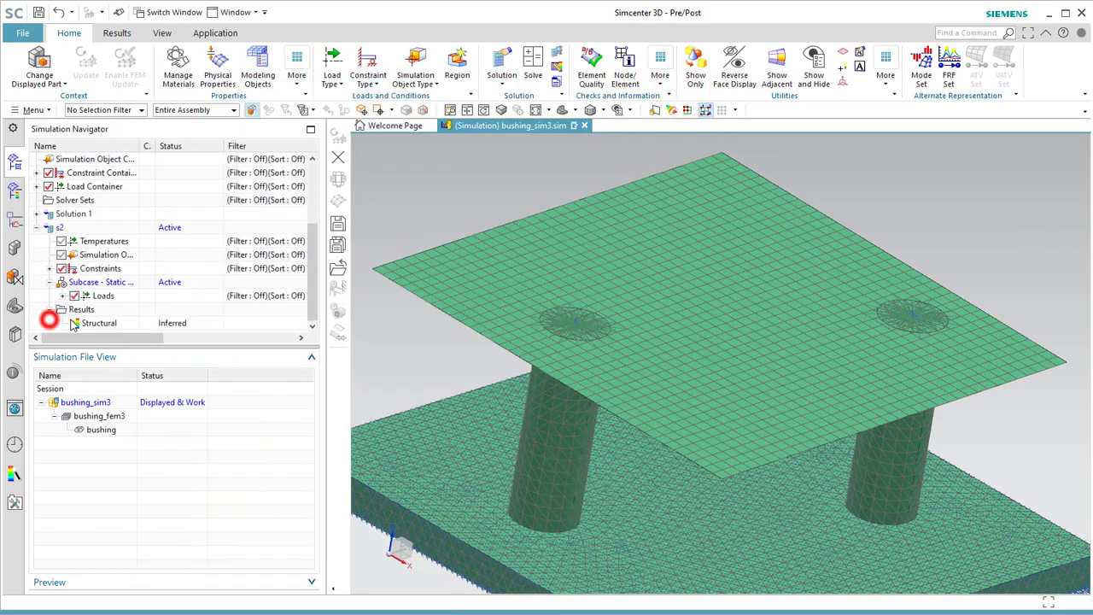
{"action": "double_click", "coordinate": [87, 324]}
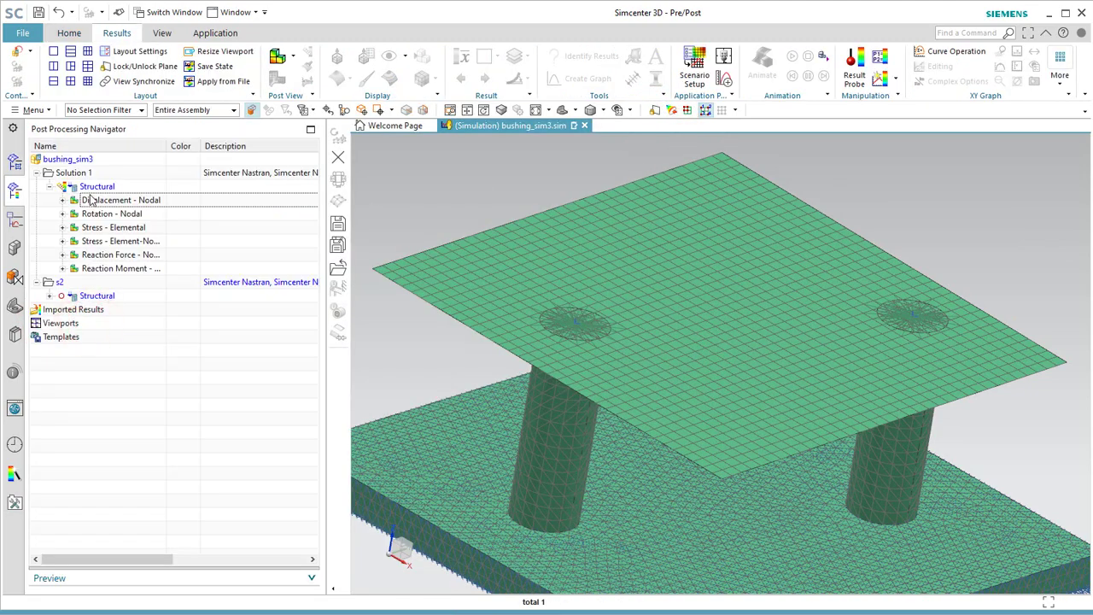
{"action": "left_click", "coordinate": [53, 66]}
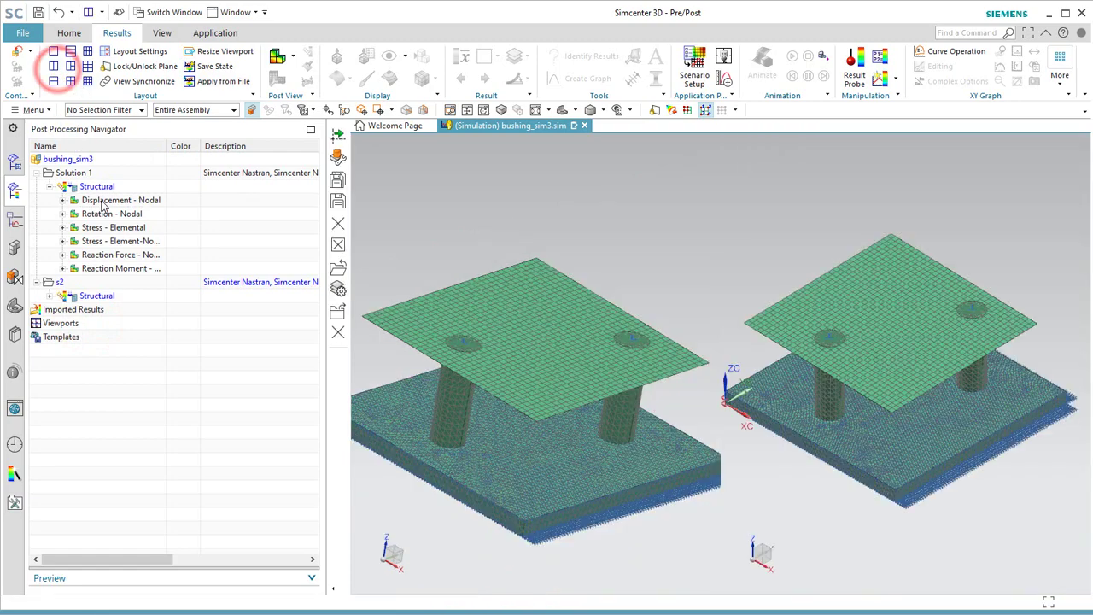
{"action": "double_click", "coordinate": [96, 199]}
{"action": "left_click", "coordinate": [510, 327]}
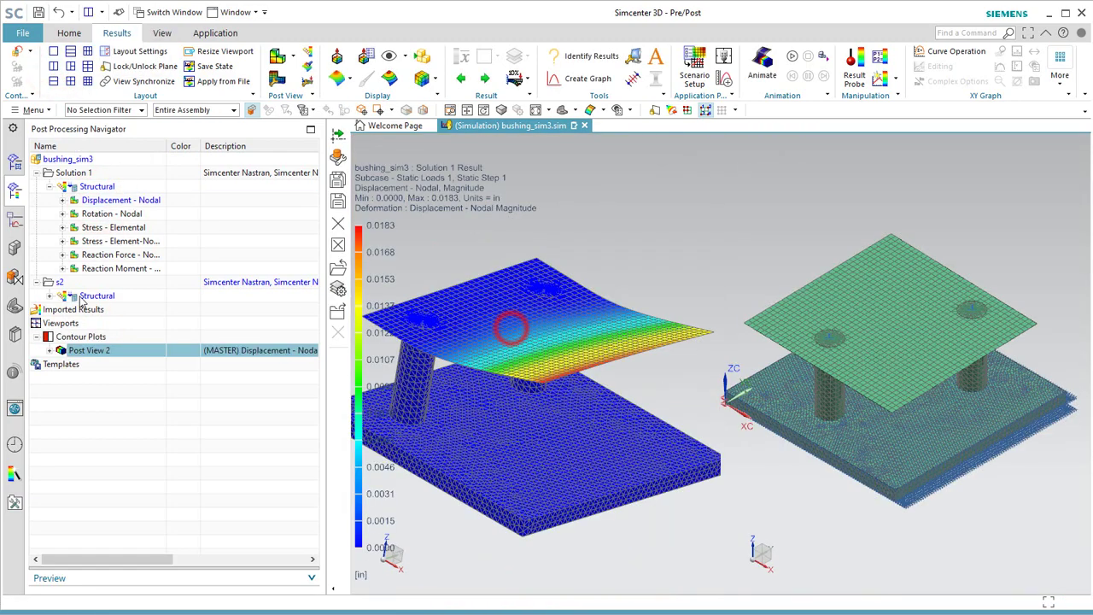
Plot the nodal displacement of s2 in the second viewport
{"action": "left_click", "coordinate": [48, 295]}
{"action": "double_click", "coordinate": [97, 309]}
{"action": "left_click", "coordinate": [997, 342]}
Synchronize the Solution 1 and s2 viewports so both plots share the same orientation
{"action": "middle_click_drag", "start_coordinate": [937, 367], "coordinate": [920, 344]}
{"action": "left_click", "coordinate": [121, 84]}
{"action": "left_click", "coordinate": [513, 239]}
{"action": "left_click", "coordinate": [848, 269]}
{"action": "middle_click", "coordinate": [880, 348]}
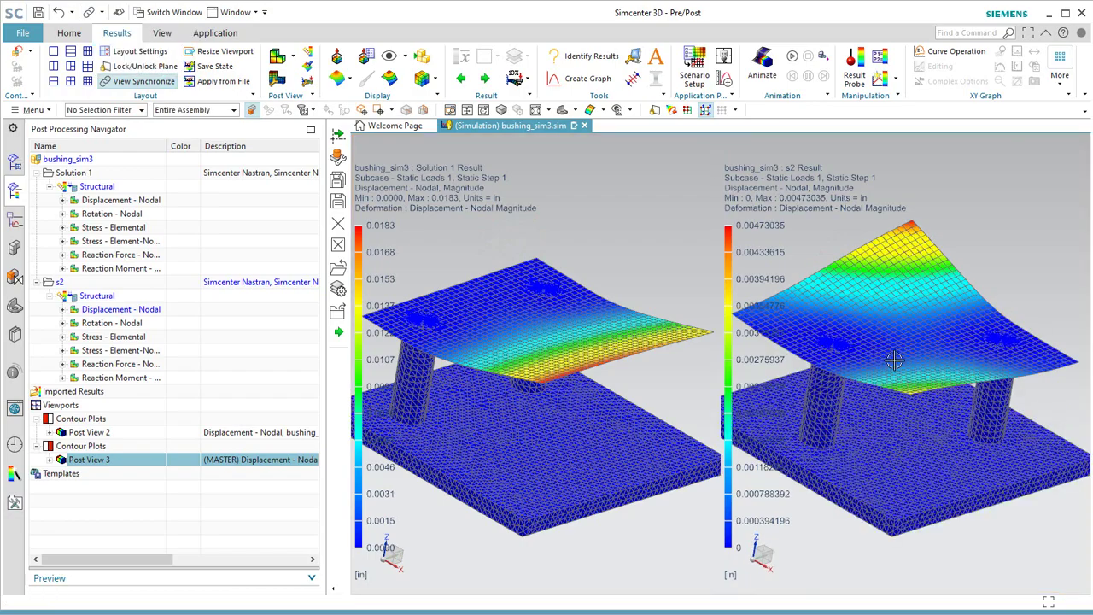